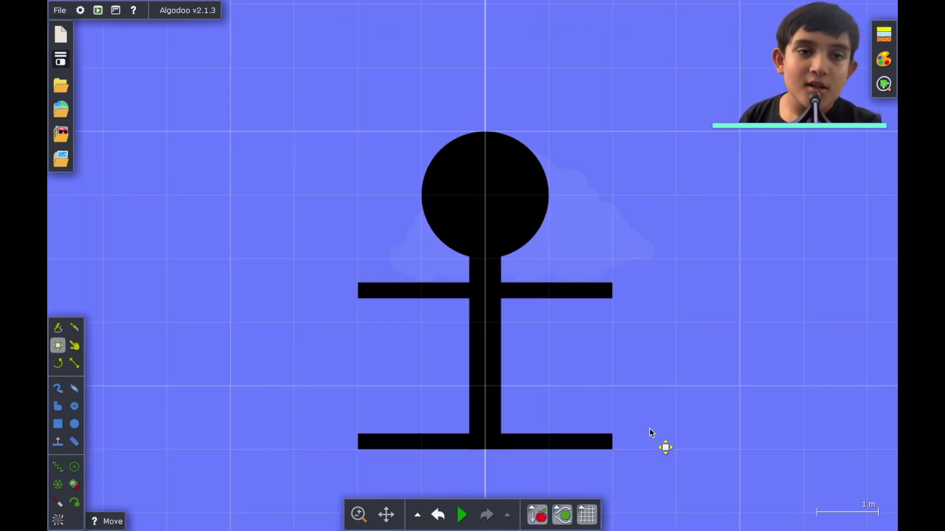
# Run the simulation of the finished stick-figure ragdoll and pull it around with the Drag tool
pyautogui.press('space')
pyautogui.scroll(-3, 647, 429)
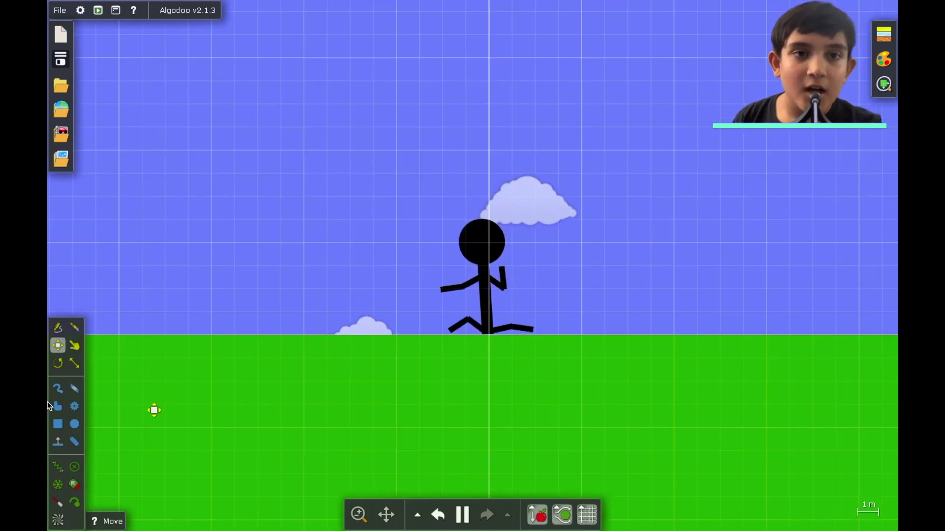
pyautogui.click(74, 347)
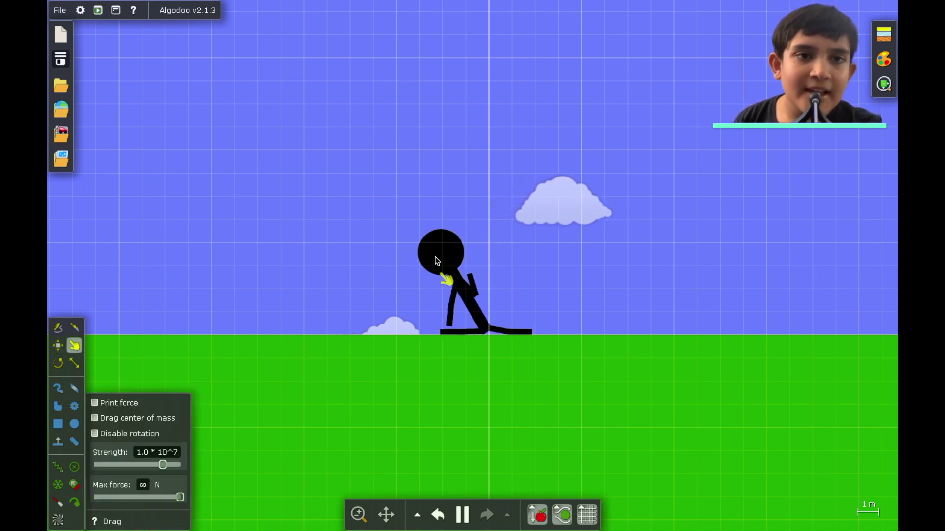
pyautogui.moveTo(388, 318); pyautogui.dragTo(581, 172)
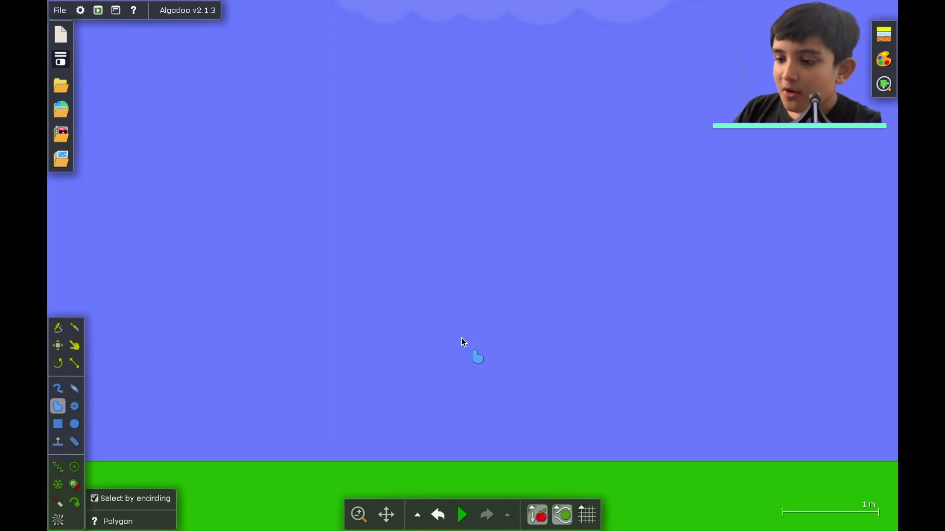
# Turn on the grid in the empty scene
pyautogui.scroll(4, 462, 337)
pyautogui.scroll(-4, 461, 337)
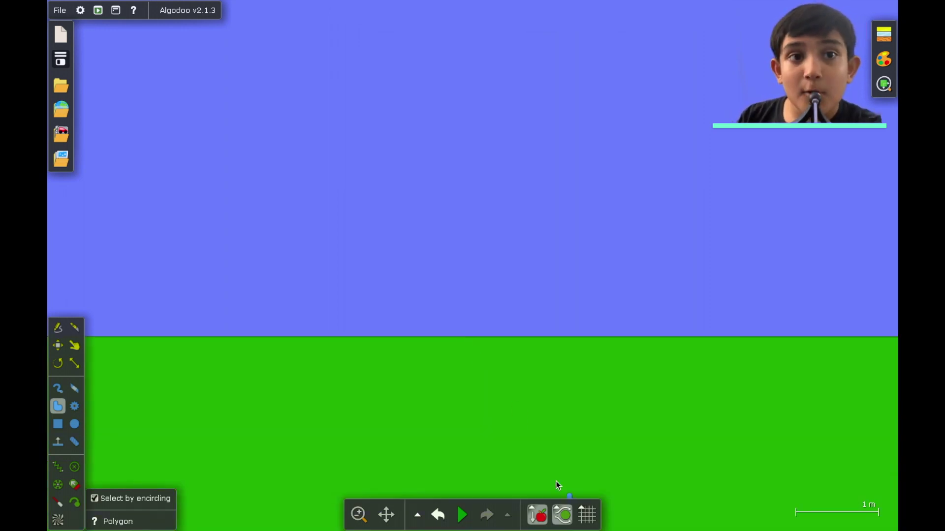
pyautogui.click(582, 521)
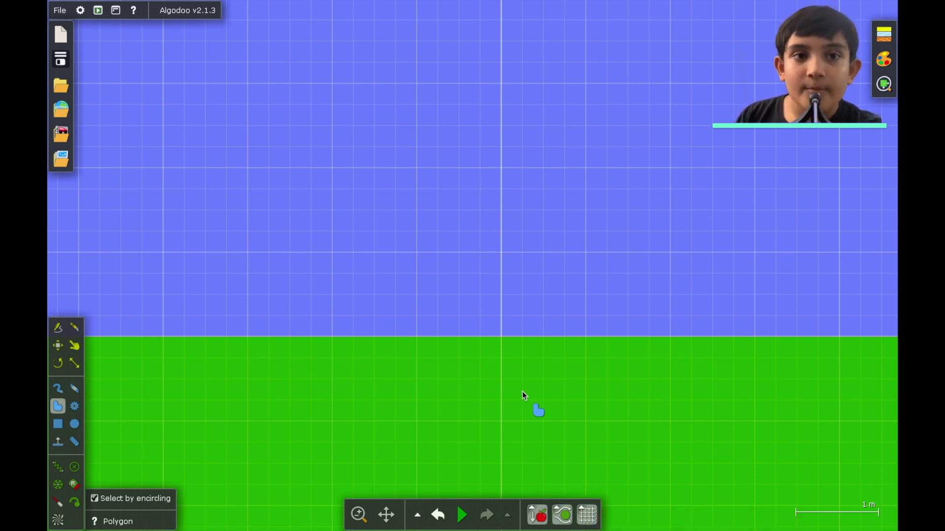
pyautogui.scroll(5, 523, 394)
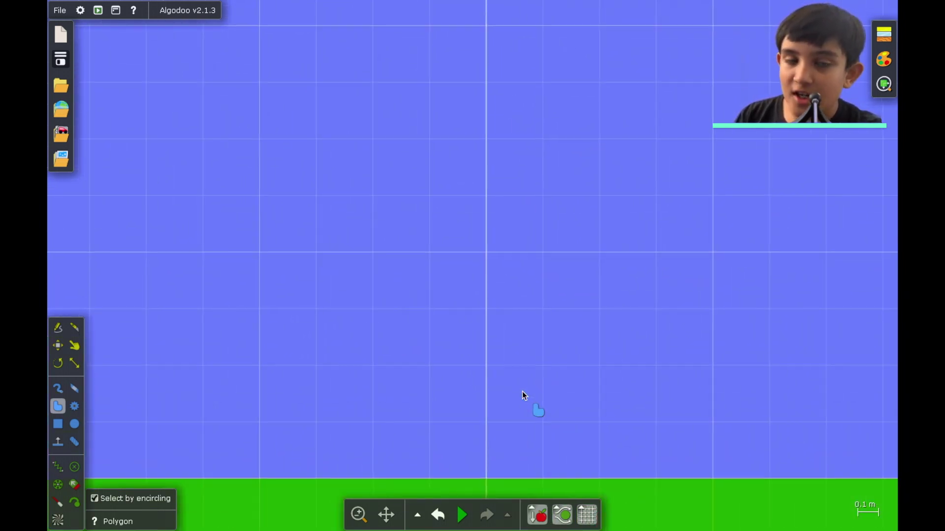
pyautogui.scroll(-5, 377, 283)
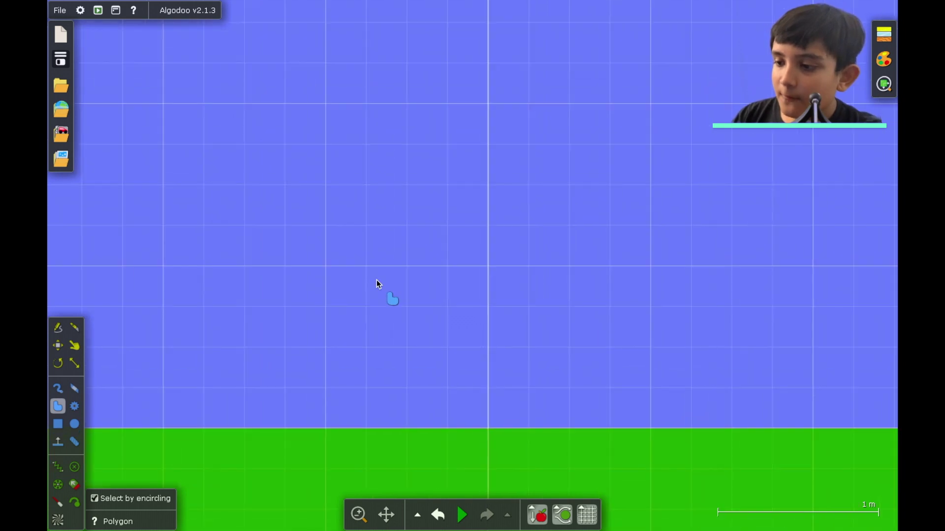
# Draw a circle about 2 m in diameter above the ground as the ragdoll's head
pyautogui.click(74, 424)
pyautogui.scroll(3, 466, 200)
pyautogui.moveTo(471, 95); pyautogui.dragTo(556, 253)
pyautogui.scroll(-3, 527, 192)
pyautogui.scroll(-3, 526, 192)
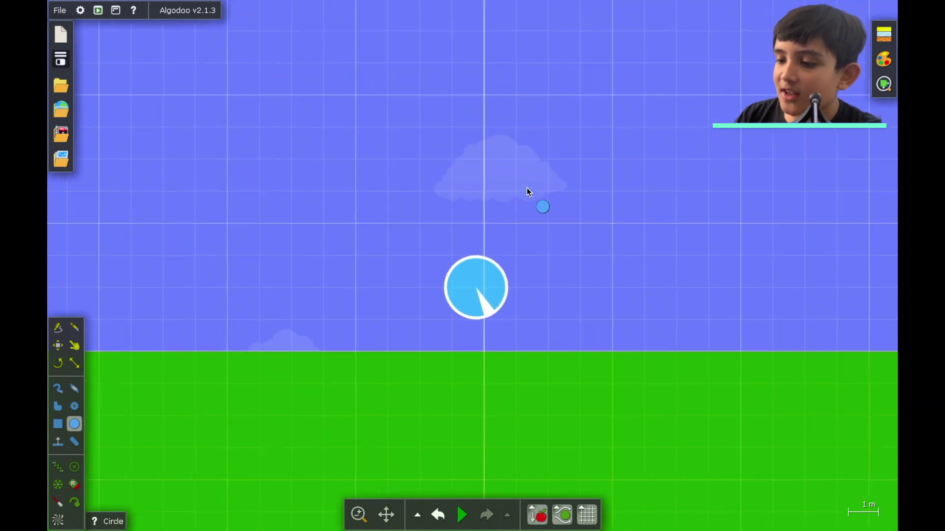
pyautogui.scroll(3, 527, 192)
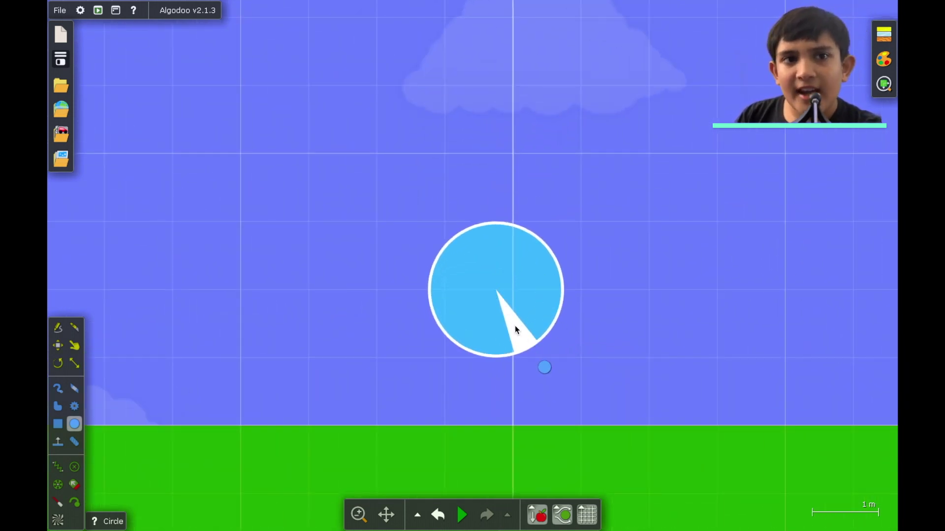
# Turn off the circle's cake drawing and color the circle black
pyautogui.rightClick(530, 290)
pyautogui.moveTo(565, 399)
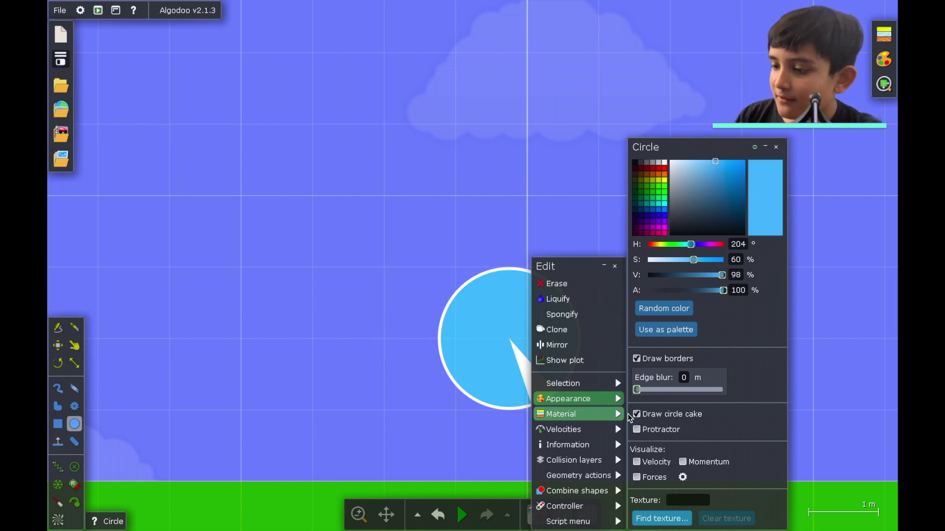
pyautogui.click(678, 418)
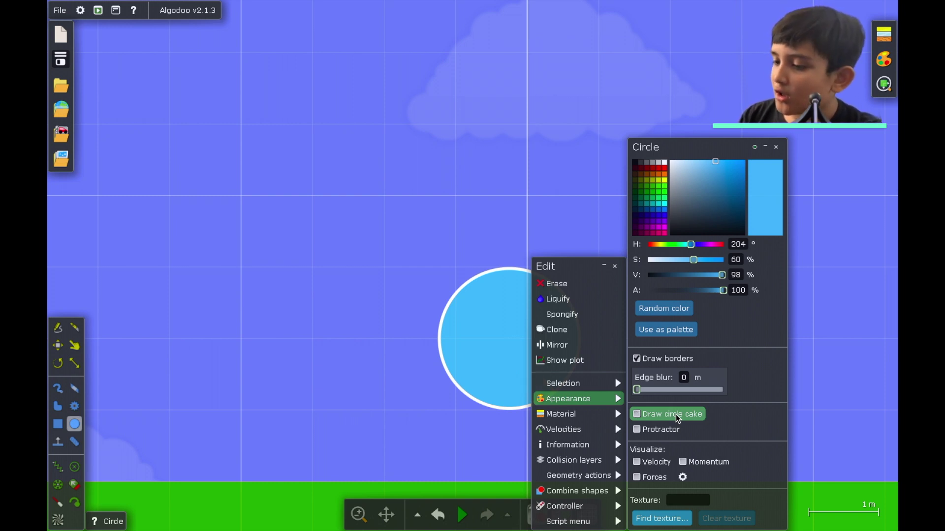
pyautogui.moveTo(491, 330); pyautogui.dragTo(496, 211)
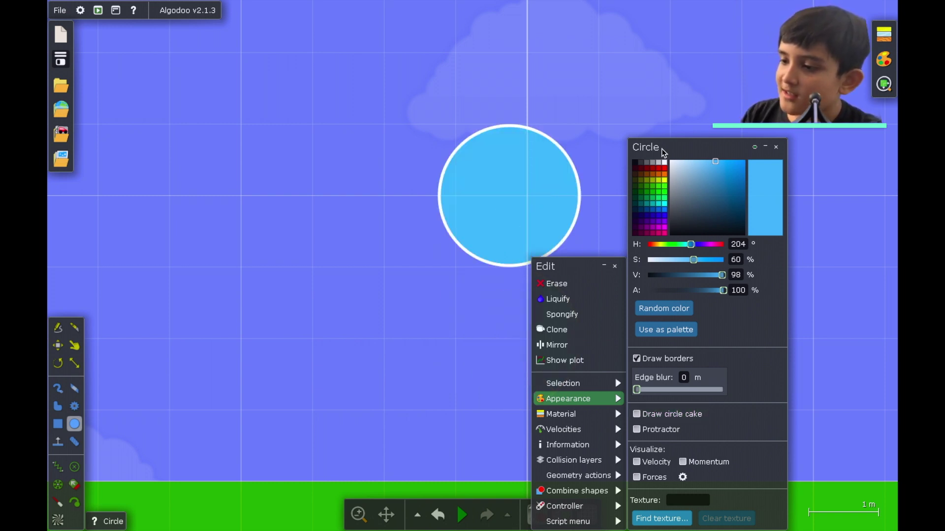
pyautogui.click(636, 163)
# Raise the black circle and center it on the main vertical grid line
pyautogui.scroll(-3, 456, 332)
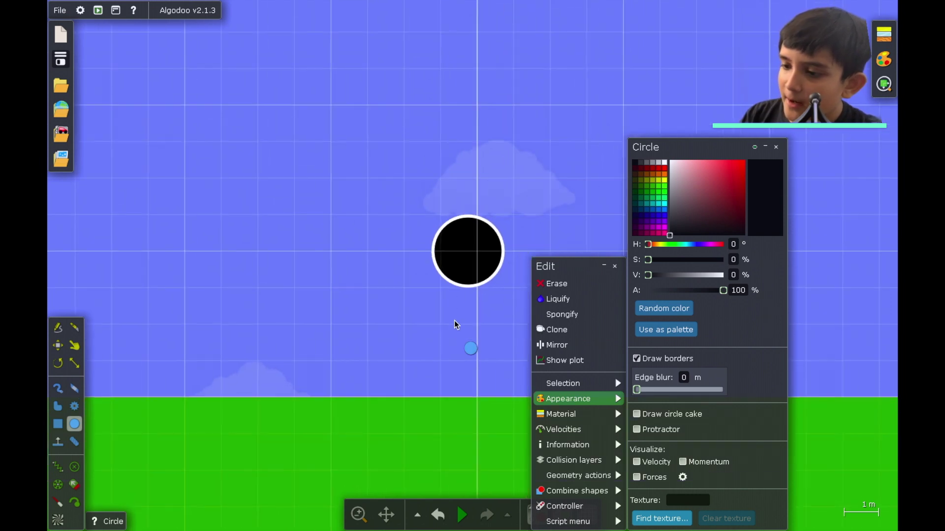
pyautogui.moveTo(456, 267); pyautogui.dragTo(460, 176)
pyautogui.scroll(-4, 459, 174)
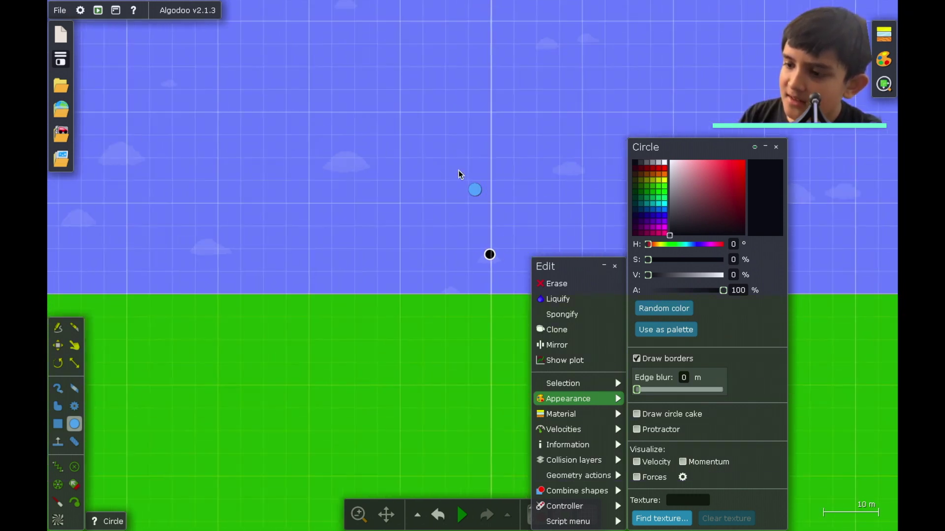
pyautogui.scroll(4, 459, 175)
pyautogui.moveTo(466, 210); pyautogui.dragTo(473, 209)
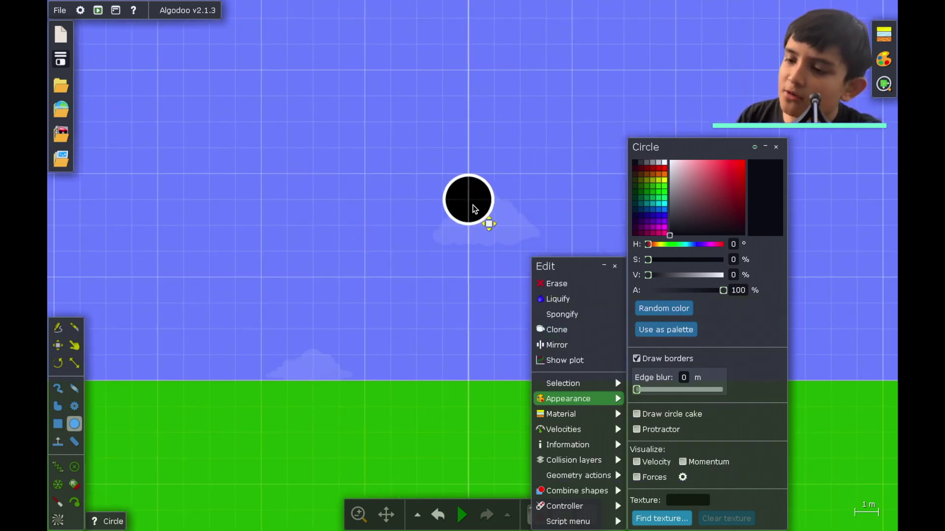
# Draw a box about 0.5 m wide and 1.75 m tall, centered under the head and overlapping its lower edge
pyautogui.scroll(3, 471, 188)
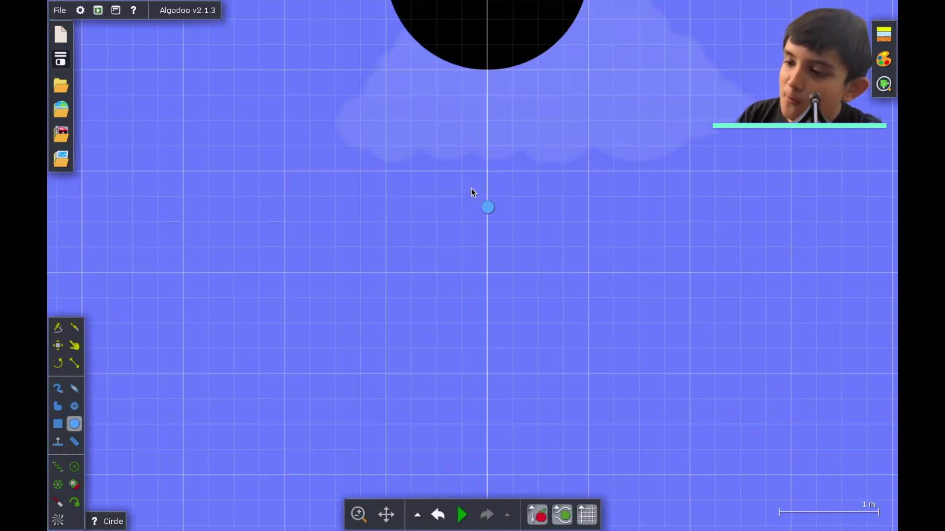
pyautogui.scroll(2, 471, 192)
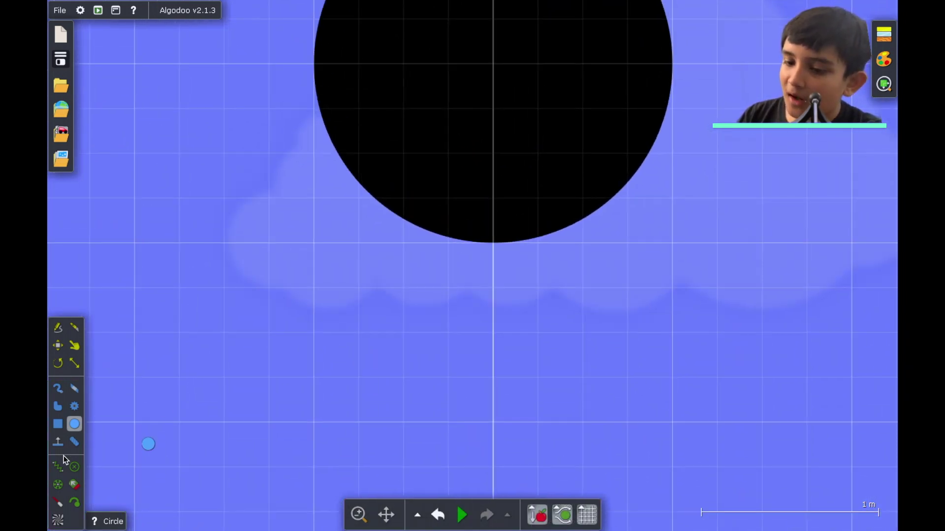
pyautogui.click(56, 427)
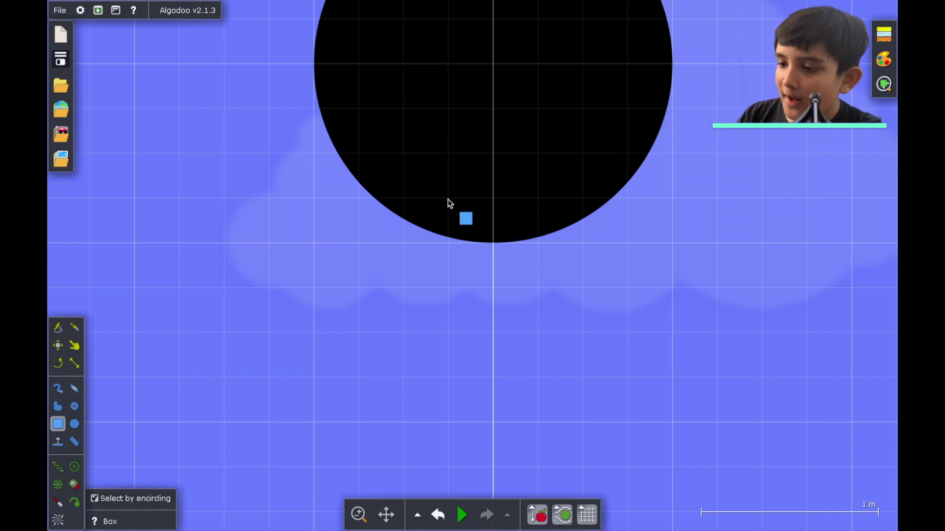
pyautogui.moveTo(447, 199); pyautogui.dragTo(537, 530)
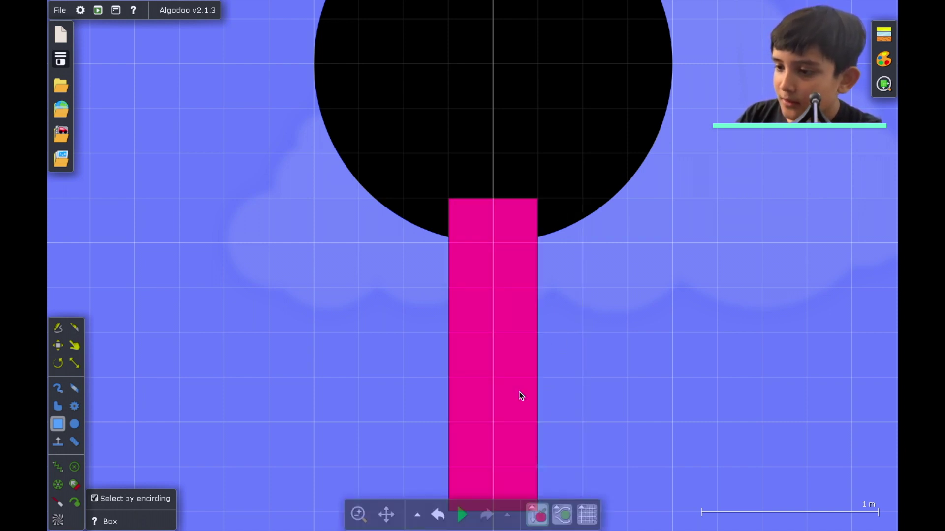
# Stretch the body box downward with the Scale tool to about 3.25 m long
pyautogui.scroll(-5, 516, 383)
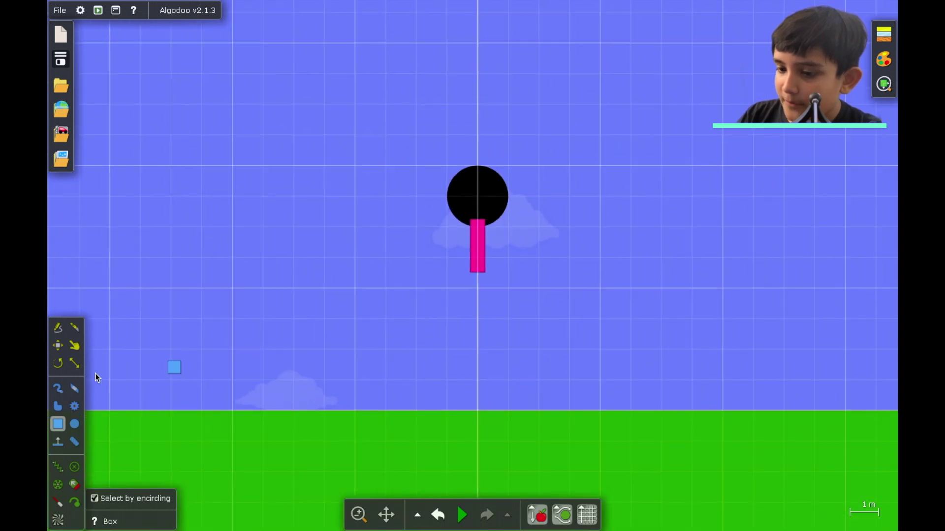
pyautogui.click(74, 363)
pyautogui.click(474, 254)
pyautogui.moveTo(474, 254); pyautogui.dragTo(477, 324)
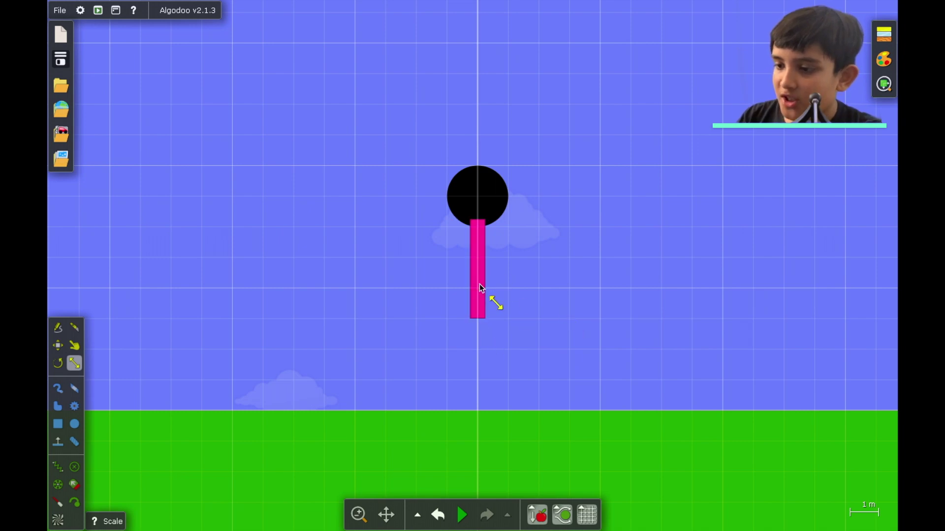
# Color the body box black to match the head
pyautogui.scroll(3, 482, 289)
pyautogui.scroll(8, 481, 287)
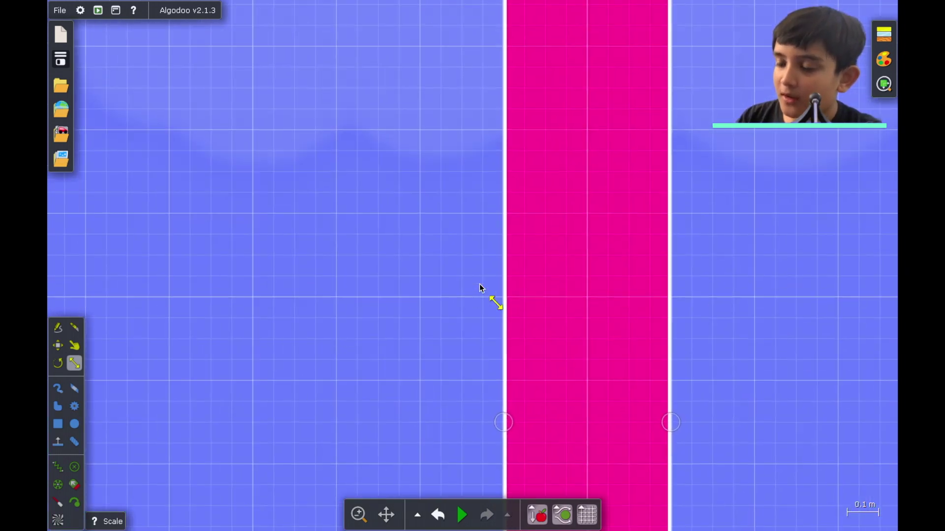
pyautogui.scroll(2, 480, 285)
pyautogui.scroll(-3, 516, 397)
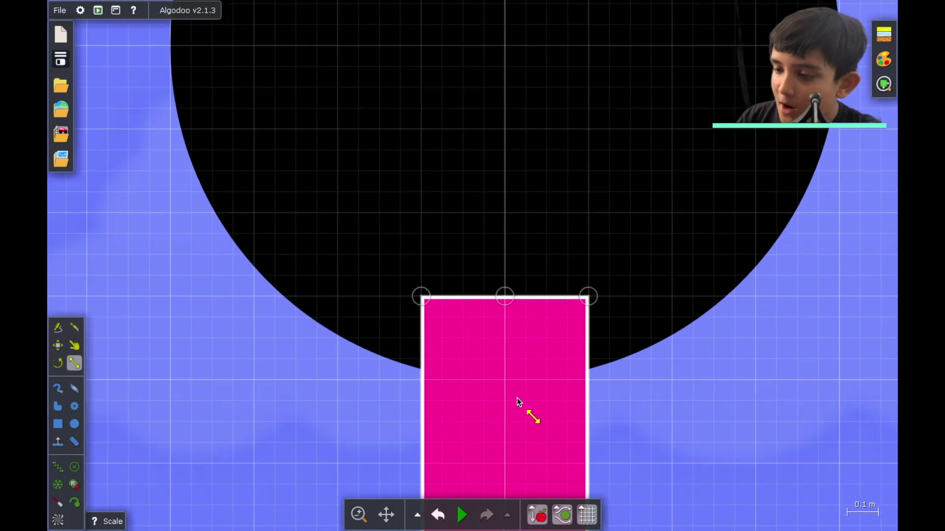
pyautogui.click(884, 59)
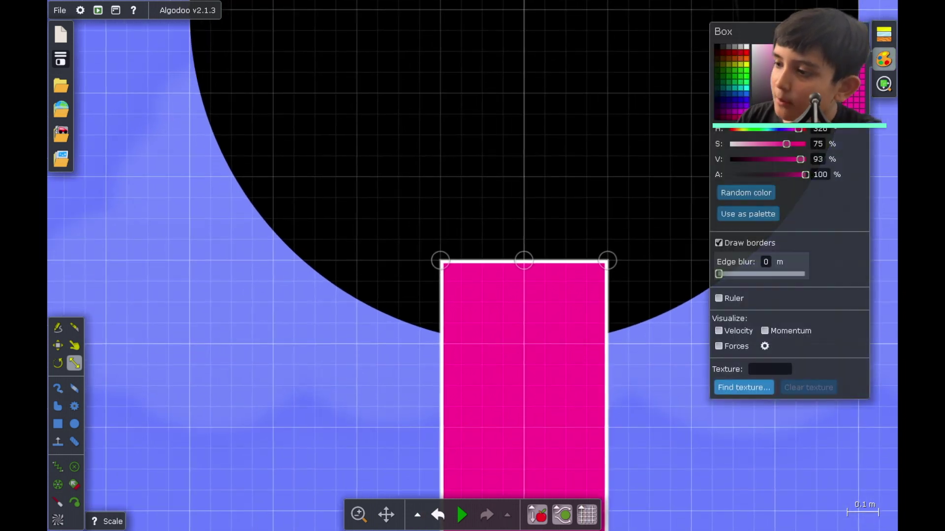
pyautogui.click(720, 48)
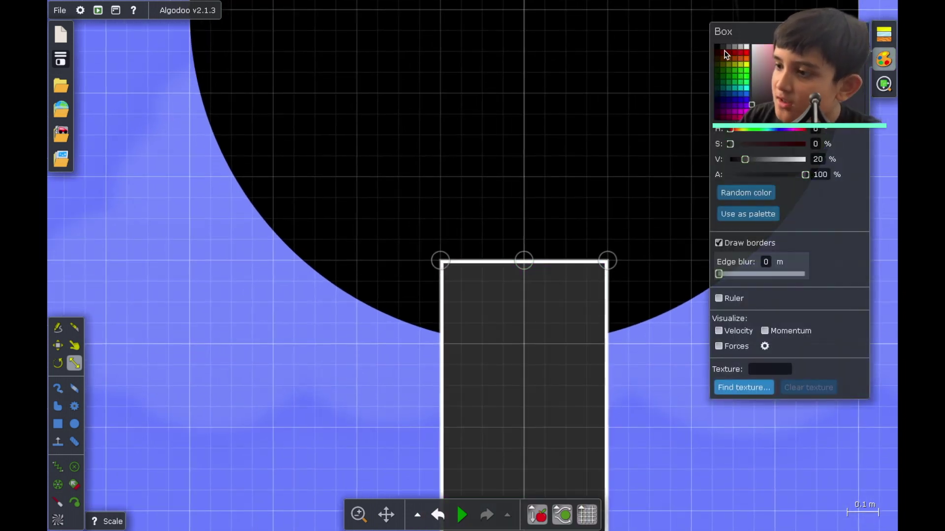
pyautogui.click(717, 47)
pyautogui.click(650, 363)
pyautogui.click(534, 418)
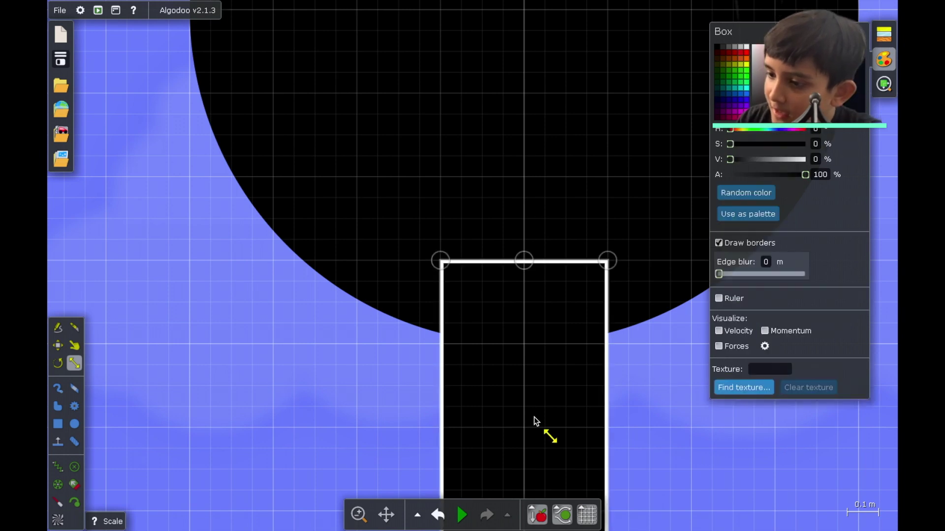
# Join the body box to the head with a Fixate joint at the middle of the box's upper edge
pyautogui.scroll(3, 534, 418)
pyautogui.scroll(1, 534, 417)
pyautogui.scroll(-2, 447, 437)
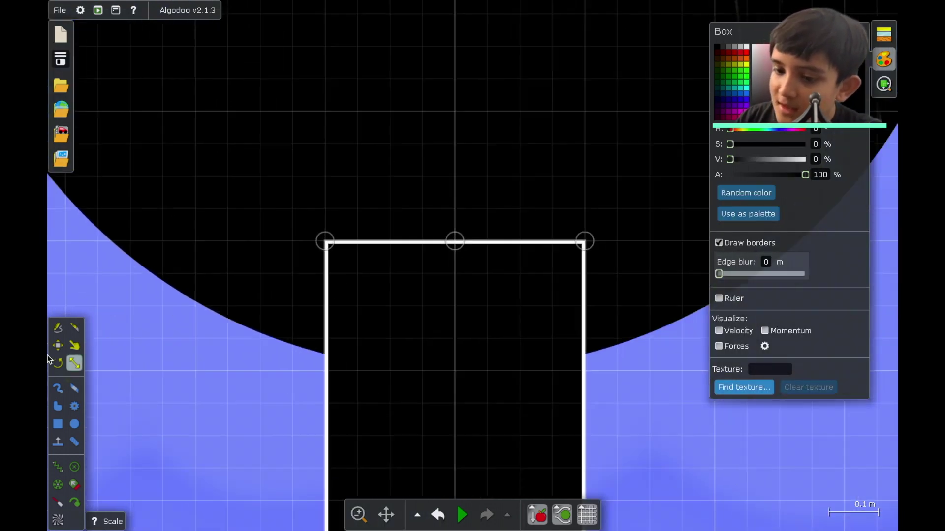
pyautogui.click(74, 470)
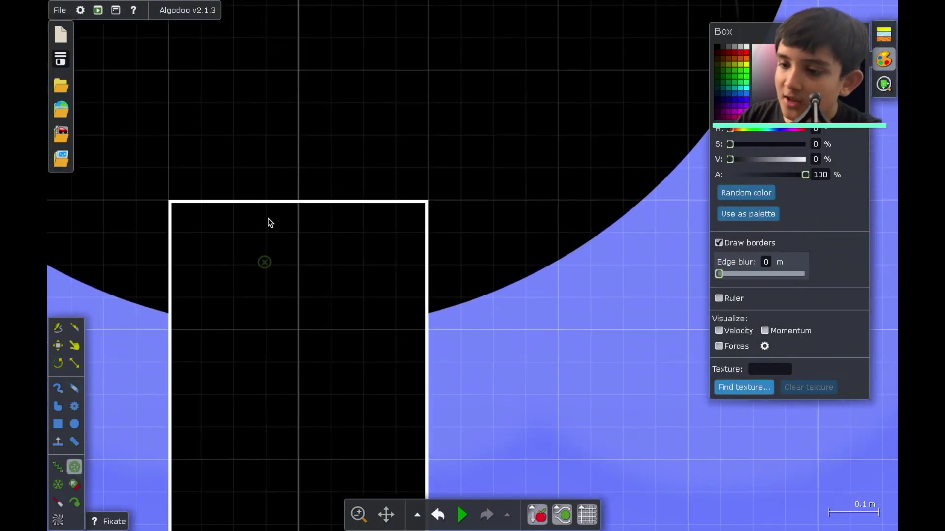
pyautogui.click(521, 358)
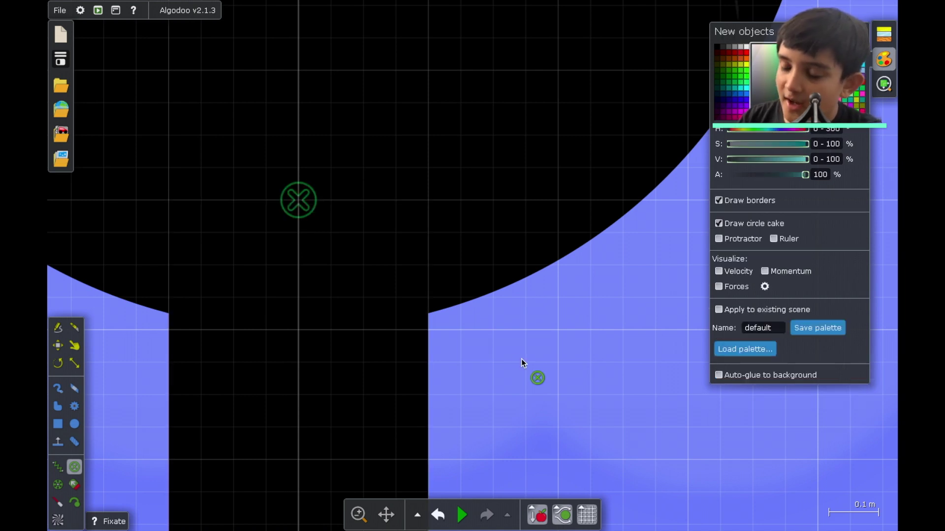
# Make the fixate joint invisible by setting its alpha to 0%, and clear the selection
pyautogui.click(303, 202)
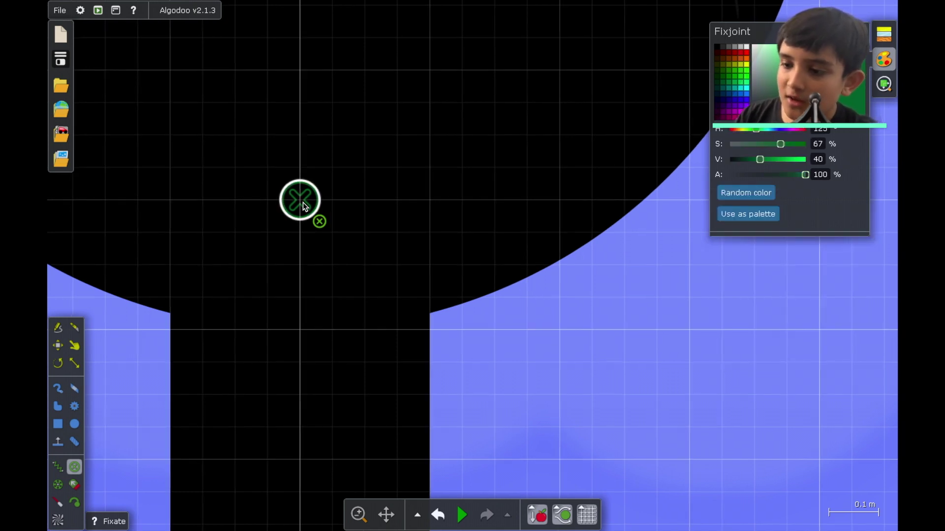
pyautogui.rightClick(302, 206)
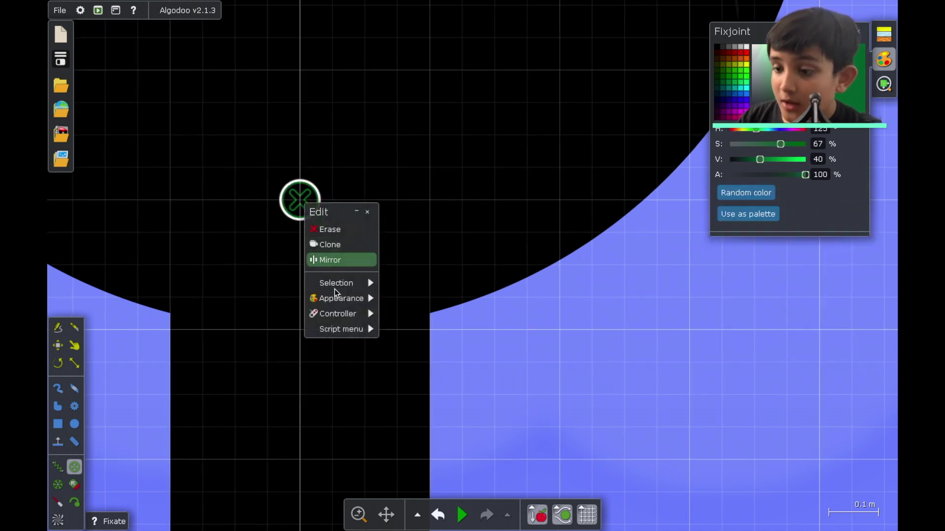
pyautogui.moveTo(337, 297)
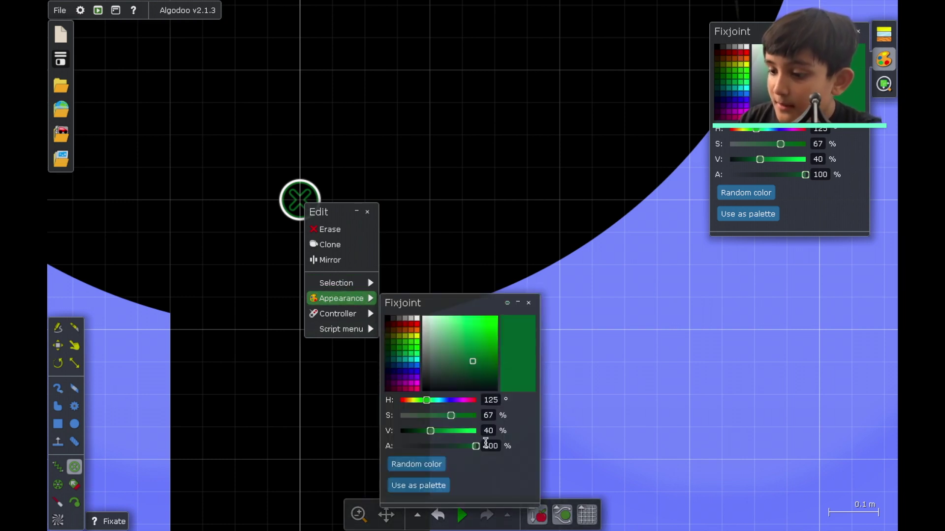
pyautogui.moveTo(475, 448); pyautogui.dragTo(394, 457)
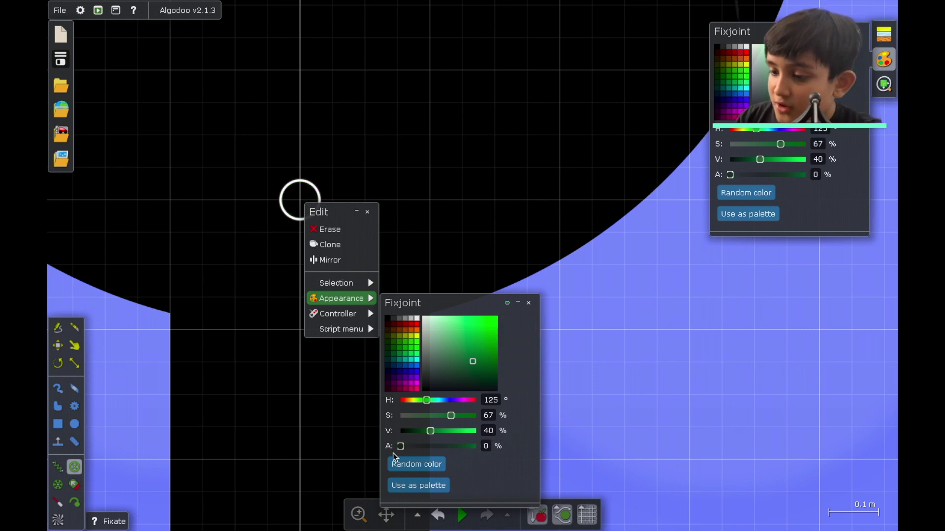
pyautogui.click(607, 405)
pyautogui.scroll(-5, 606, 406)
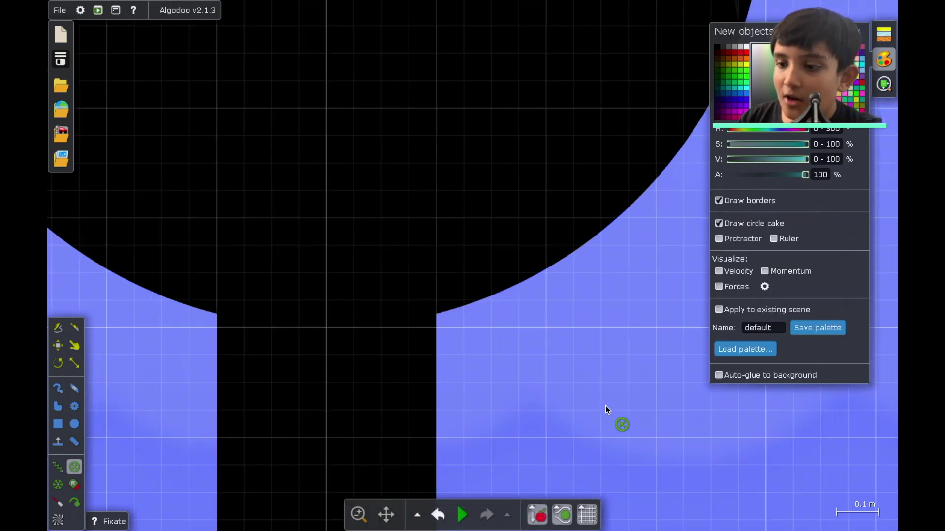
pyautogui.scroll(-3, 605, 405)
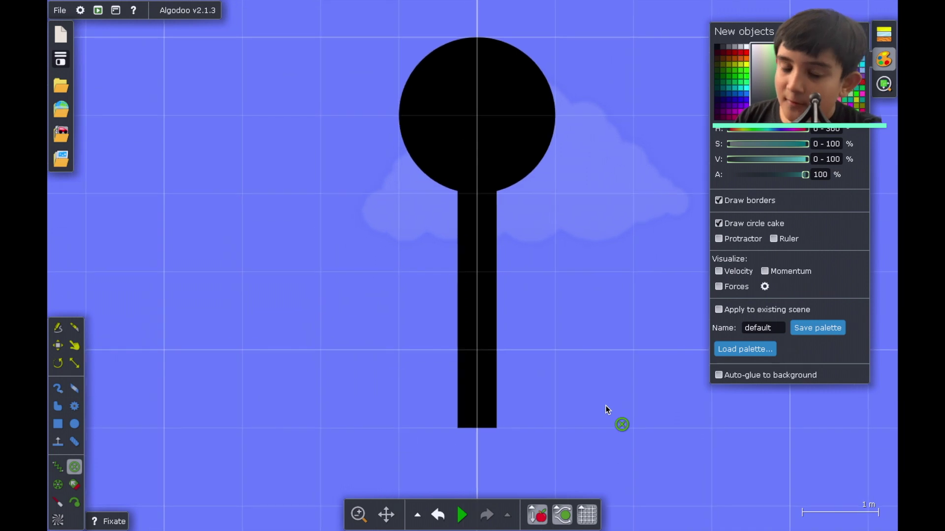
# Run the simulation, pull the figure down onto the ground with the Drag tool to test the head joint, and undo back to the upright figure
pyautogui.scroll(-2, 588, 478)
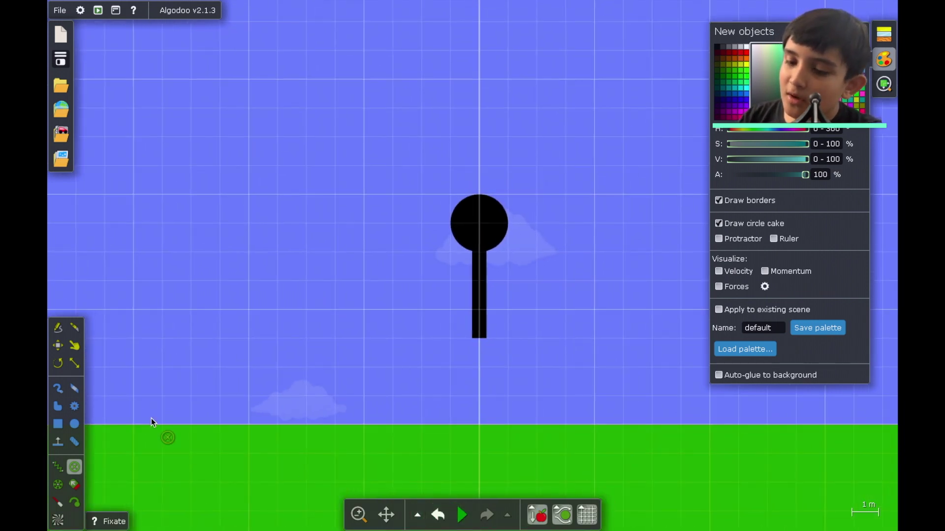
pyautogui.press('m')
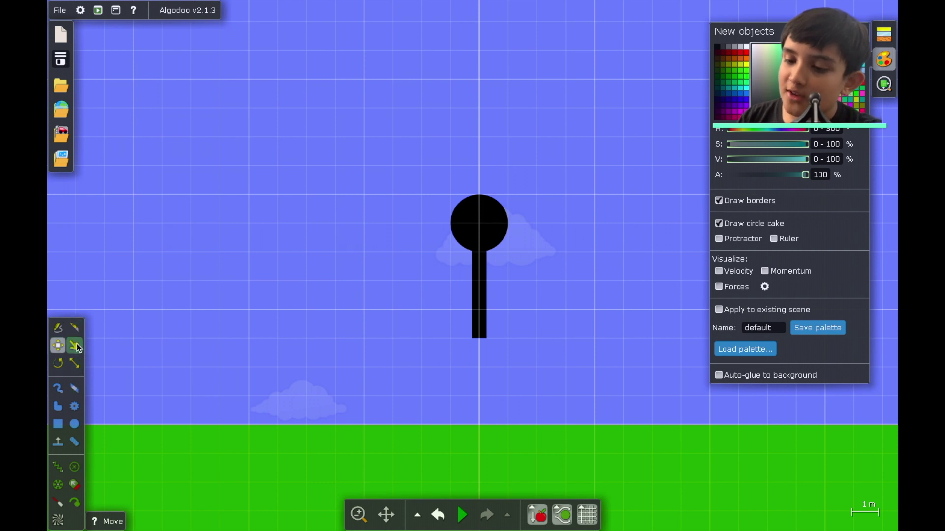
pyautogui.click(75, 346)
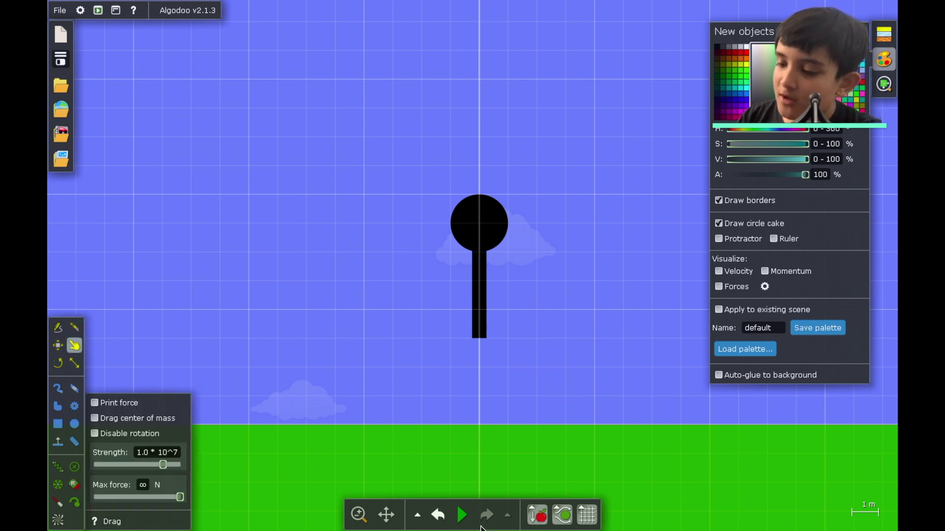
pyautogui.click(463, 516)
pyautogui.moveTo(477, 298); pyautogui.dragTo(470, 406)
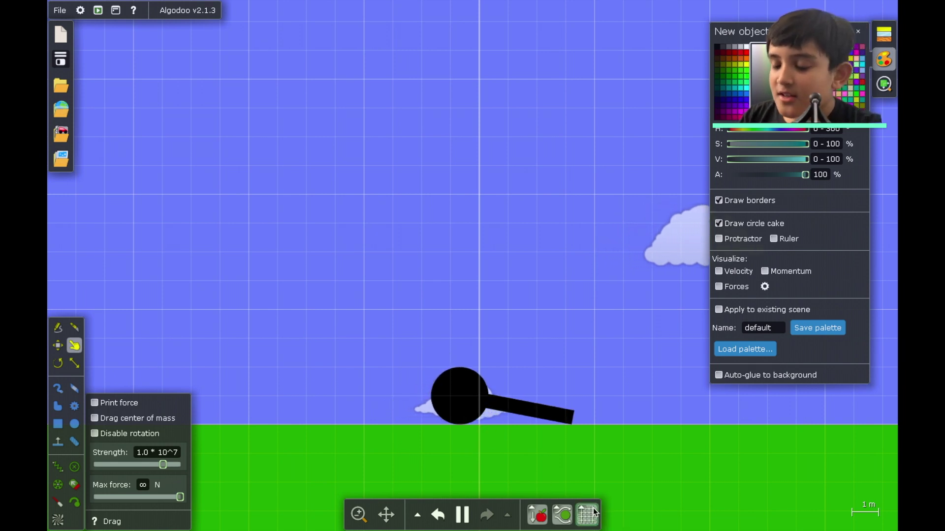
pyautogui.hotkey('ctrl', 'z')
pyautogui.hotkey('ctrl', 'z')
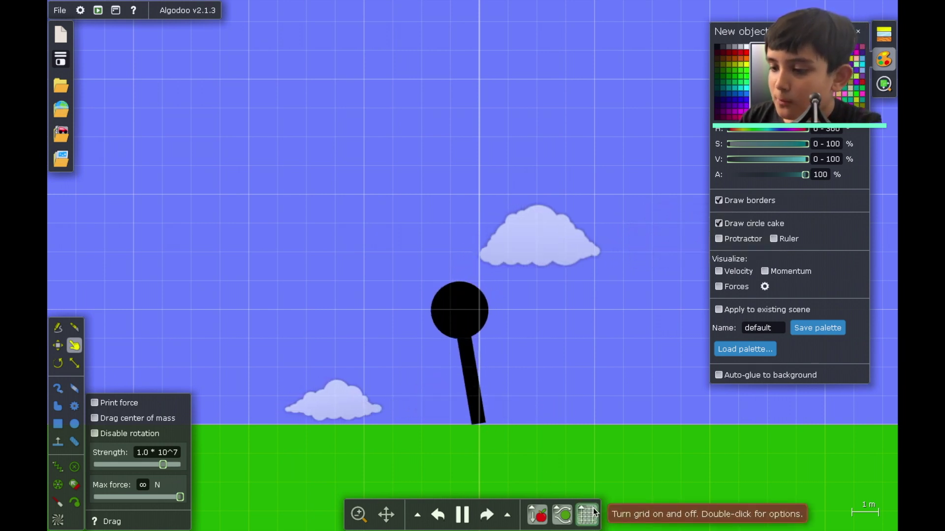
# Draw a box for the arm, about 2 m by 0.25 m, extending right from the body's centerline just below the head
pyautogui.scroll(2, 432, 292)
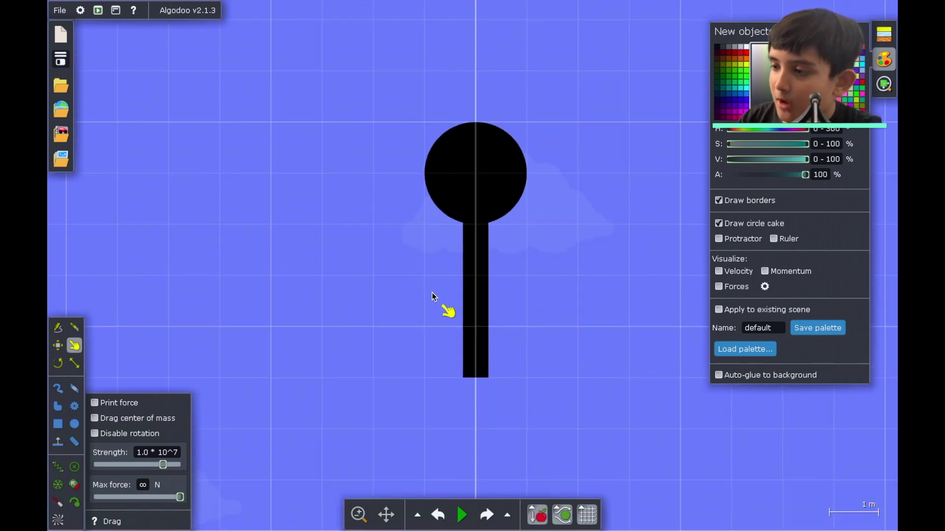
pyautogui.scroll(3, 508, 202)
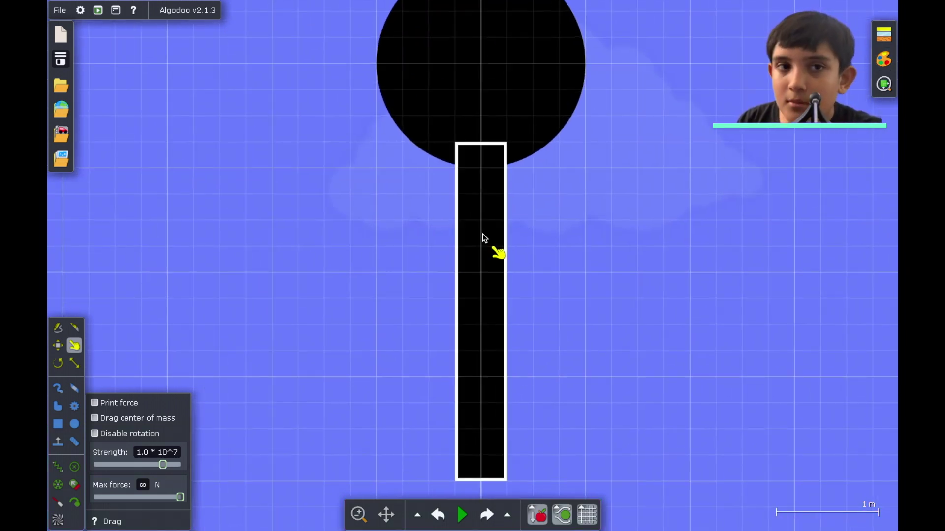
pyautogui.click(57, 423)
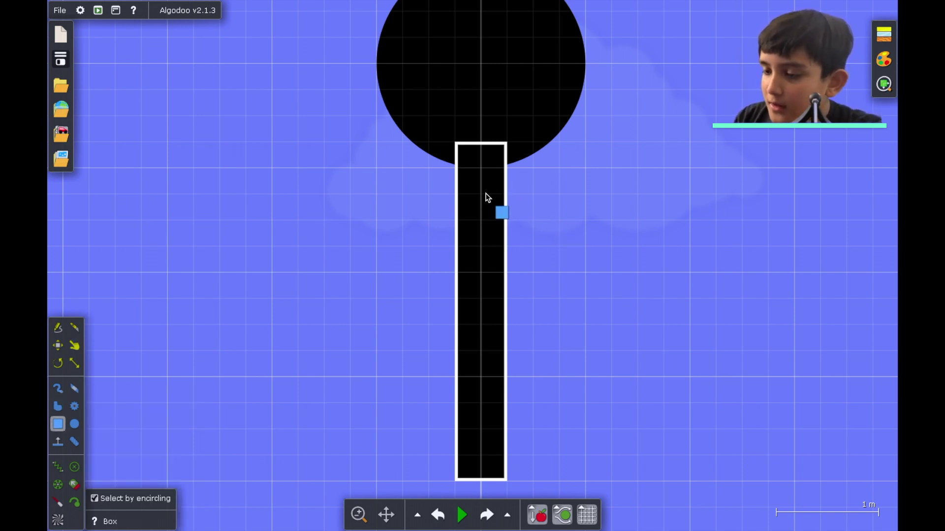
pyautogui.moveTo(532, 195); pyautogui.dragTo(642, 211)
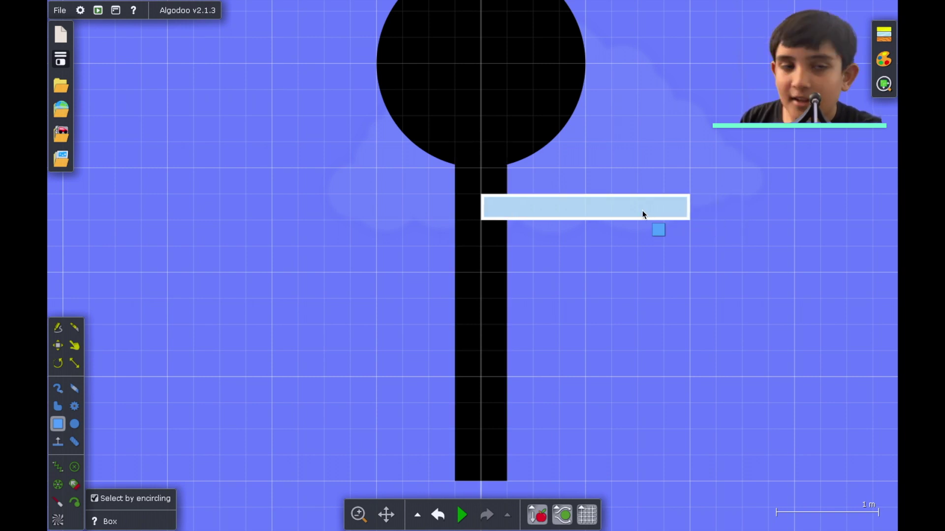
pyautogui.moveTo(640, 210); pyautogui.dragTo(640, 212)
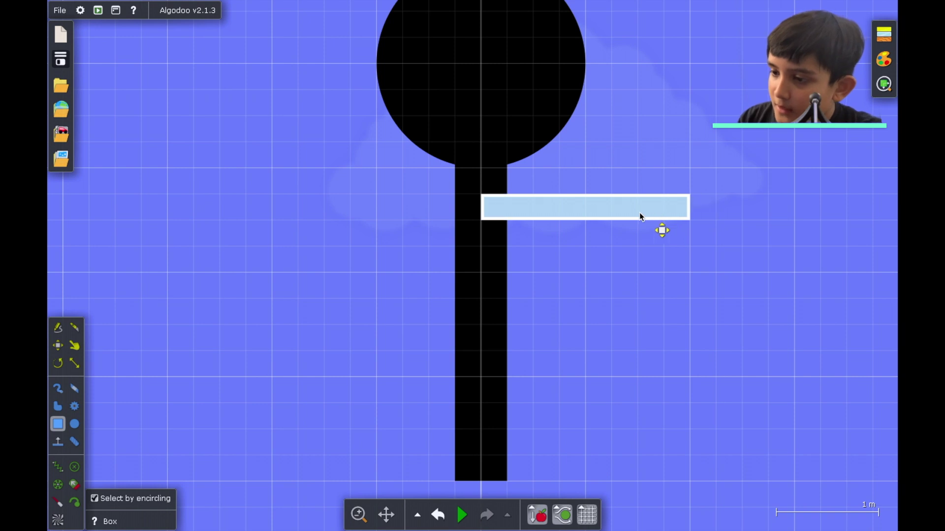
# Stretch the arm box to about 4 m long with the Scale tool and move it clear of the body on the right side
pyautogui.click(74, 363)
pyautogui.moveTo(693, 210); pyautogui.dragTo(646, 199)
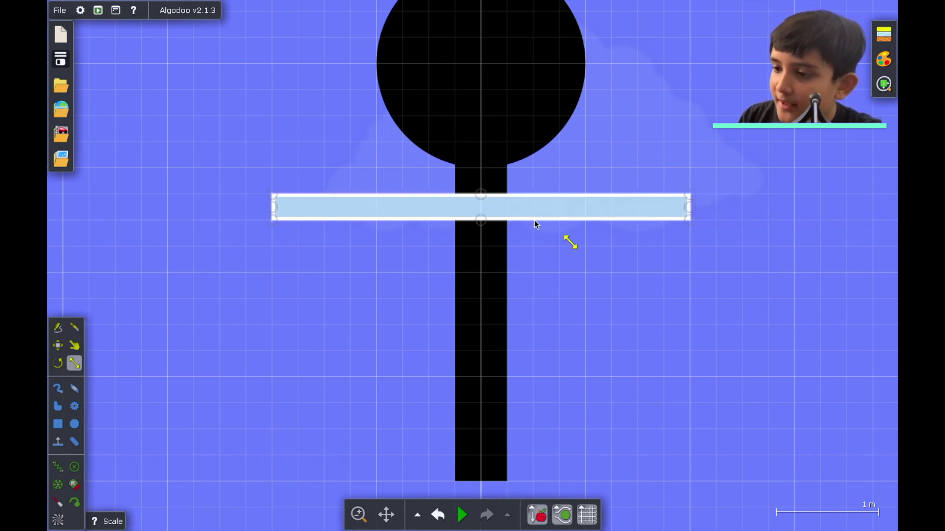
pyautogui.moveTo(551, 232); pyautogui.dragTo(792, 193)
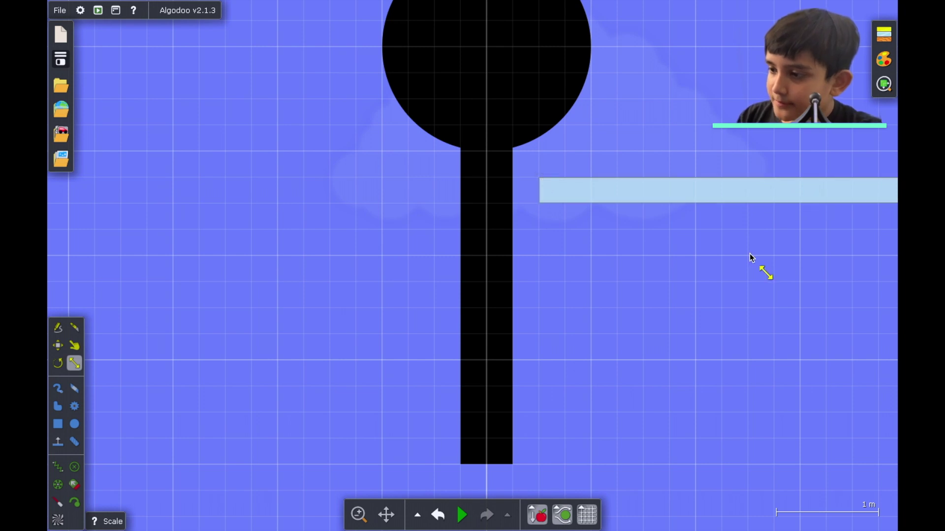
pyautogui.hscroll(4, 751, 258)
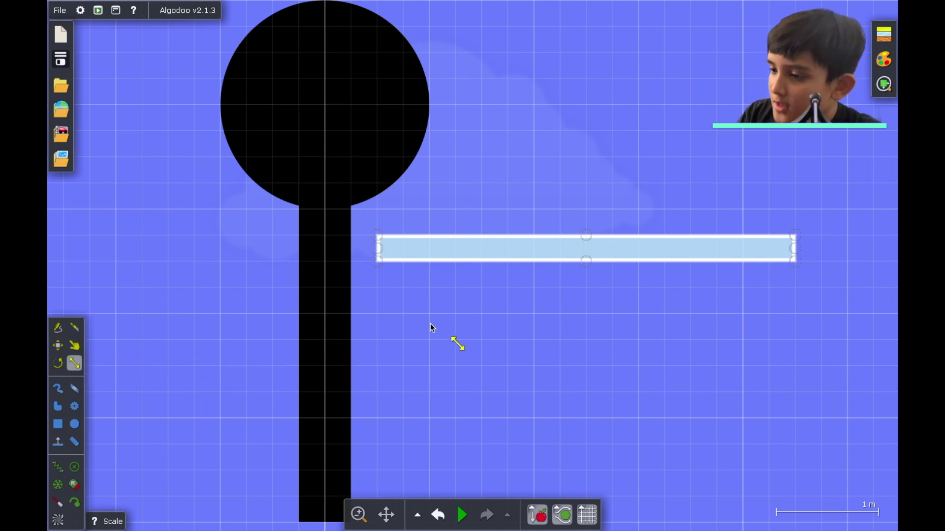
# Cut the arm box vertically in half with the Knife tool and color both halves black
pyautogui.click(73, 327)
pyautogui.moveTo(586, 209); pyautogui.dragTo(587, 326)
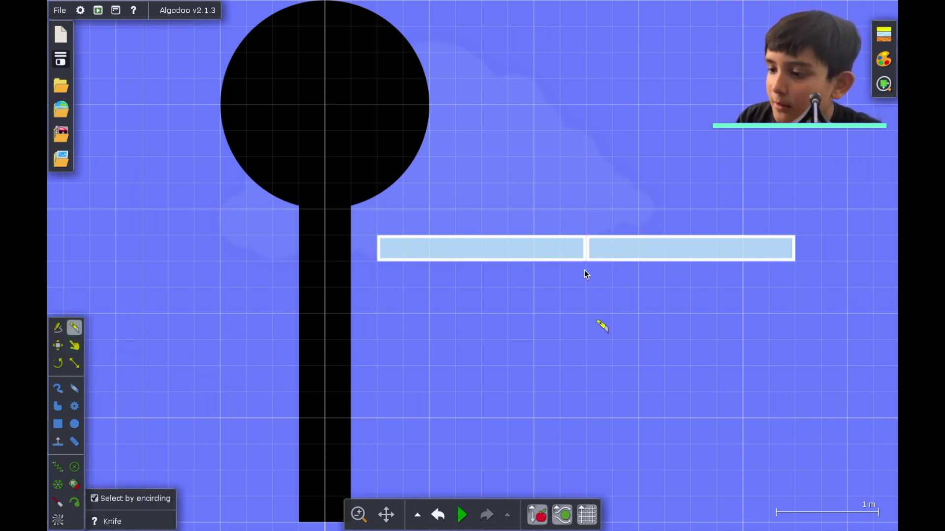
pyautogui.click(883, 59)
pyautogui.click(719, 46)
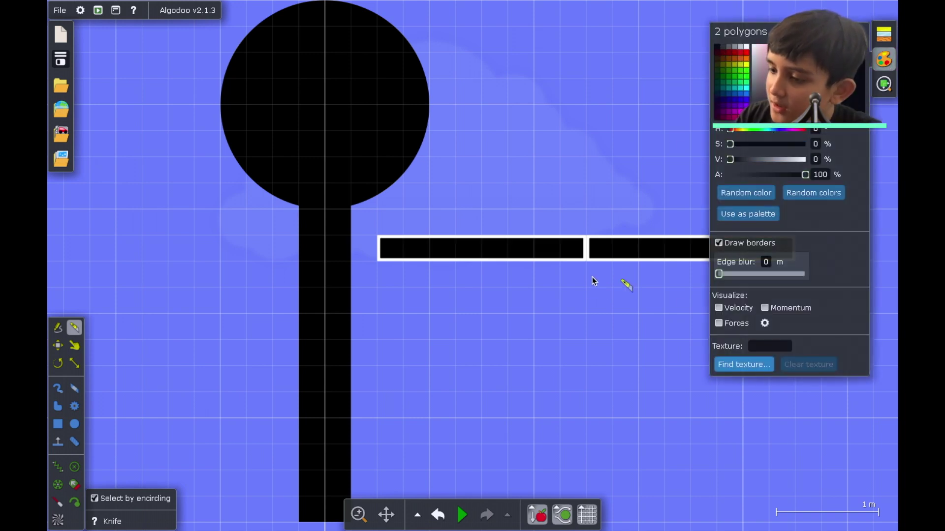
# Move the half nearest the body down about 1.1 m to separate it from the other half
pyautogui.click(565, 302)
pyautogui.moveTo(548, 251)
pyautogui.mouseDown()
pyautogui.moveTo(521, 251)
pyautogui.moveTo(540, 240)
pyautogui.moveTo(557, 259)
pyautogui.moveTo(502, 277)
pyautogui.moveTo(585, 279)
pyautogui.moveTo(569, 362)
pyautogui.mouseUp()
pyautogui.click(58, 346)
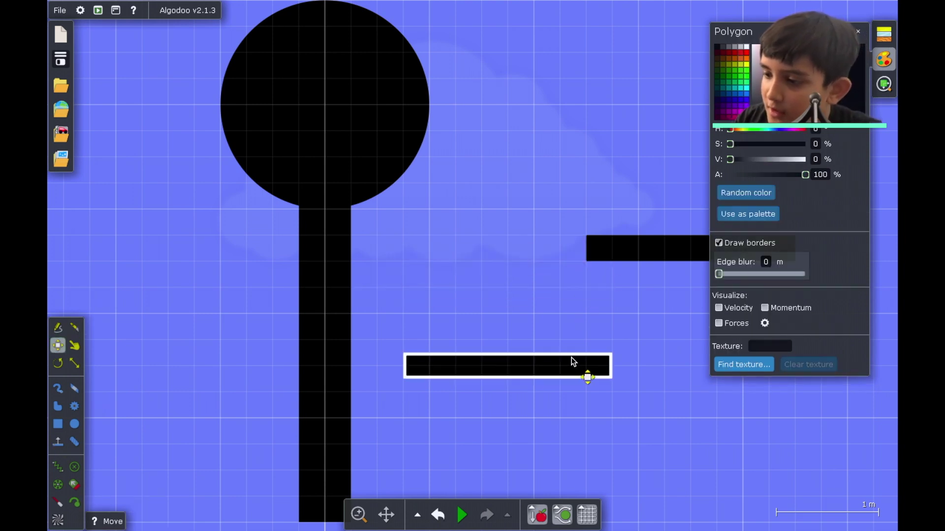
# Cut the separated lower arm piece in half at its midpoint with the Knife tool
pyautogui.scroll(6, 570, 363)
pyautogui.scroll(-3, 570, 363)
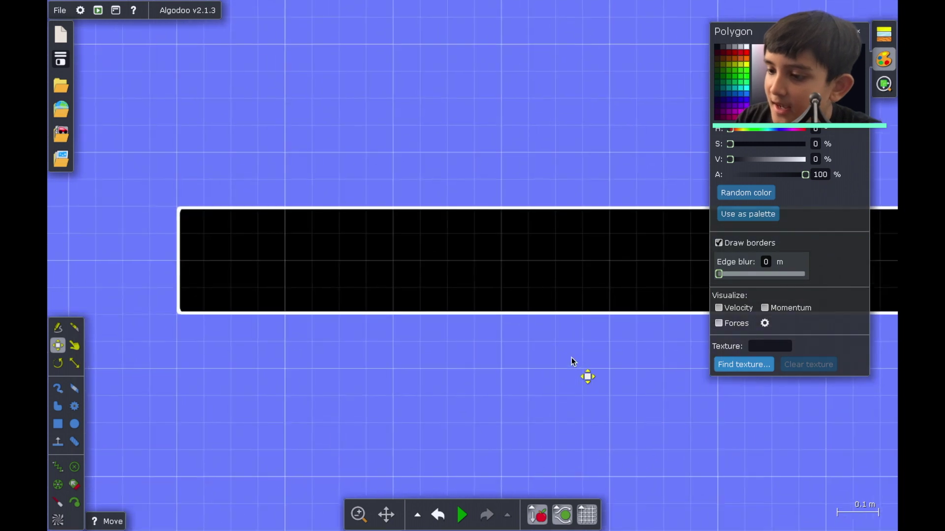
pyautogui.moveTo(737, 273); pyautogui.dragTo(723, 274)
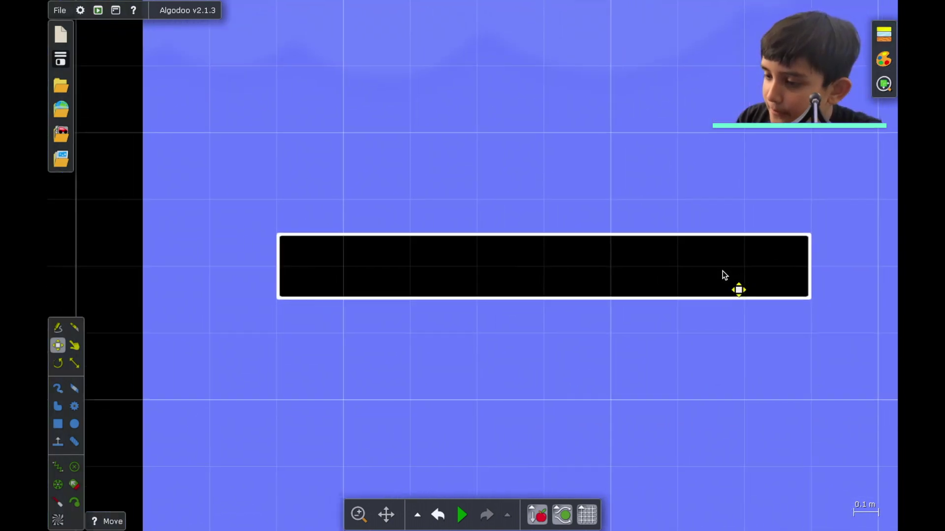
pyautogui.click(74, 328)
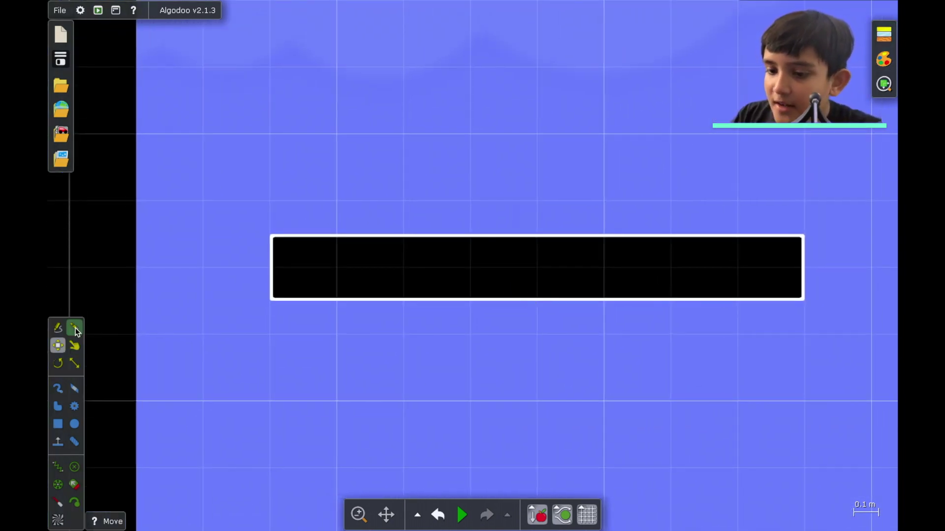
pyautogui.moveTo(536, 201); pyautogui.dragTo(530, 365)
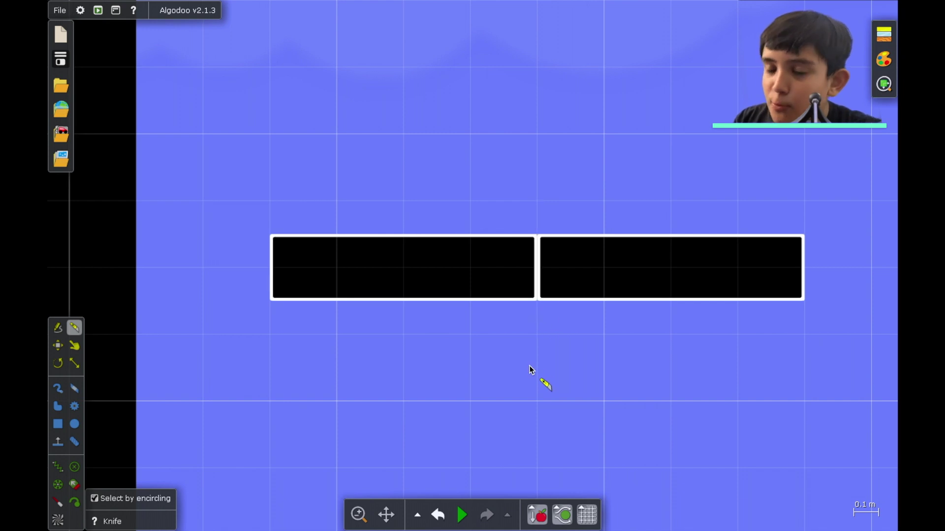
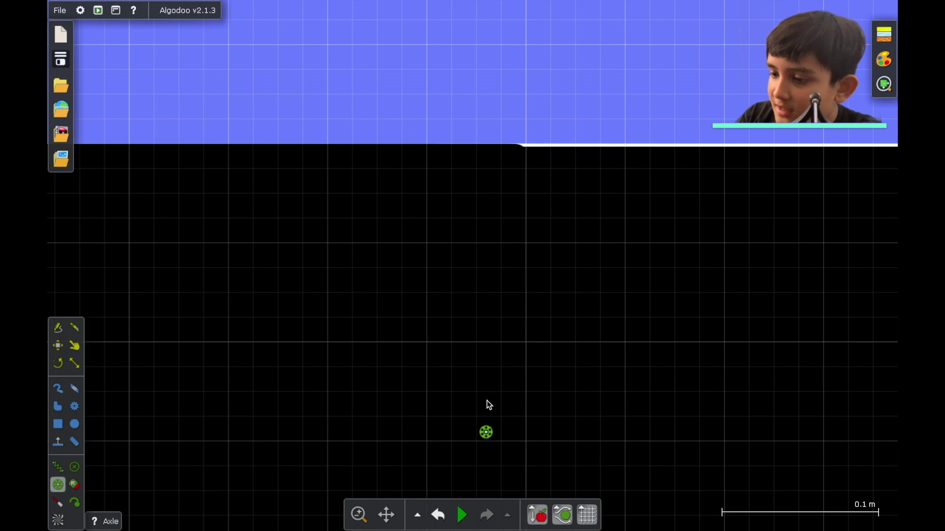
# Join the two arm segments with an Axle where they overlap, set the axle's alpha to 0%, and clear the selection
pyautogui.click(477, 343)
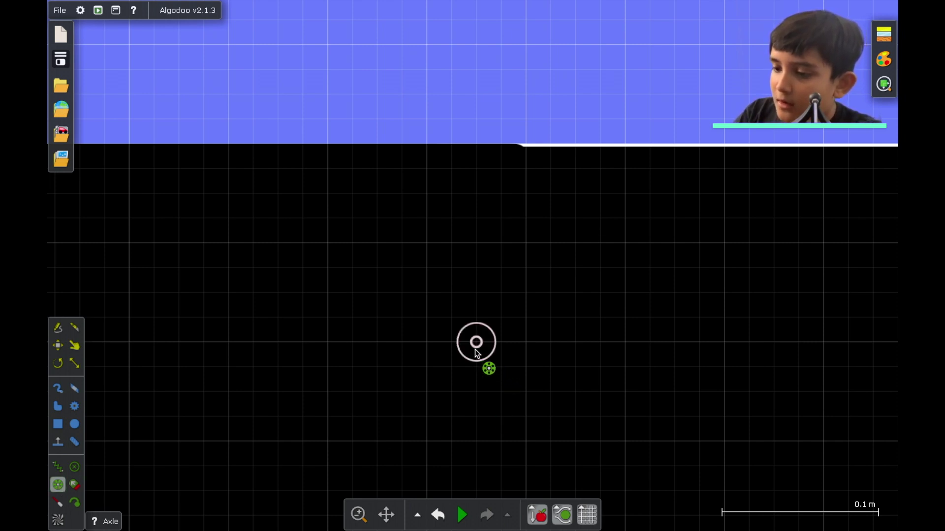
pyautogui.rightClick(476, 342)
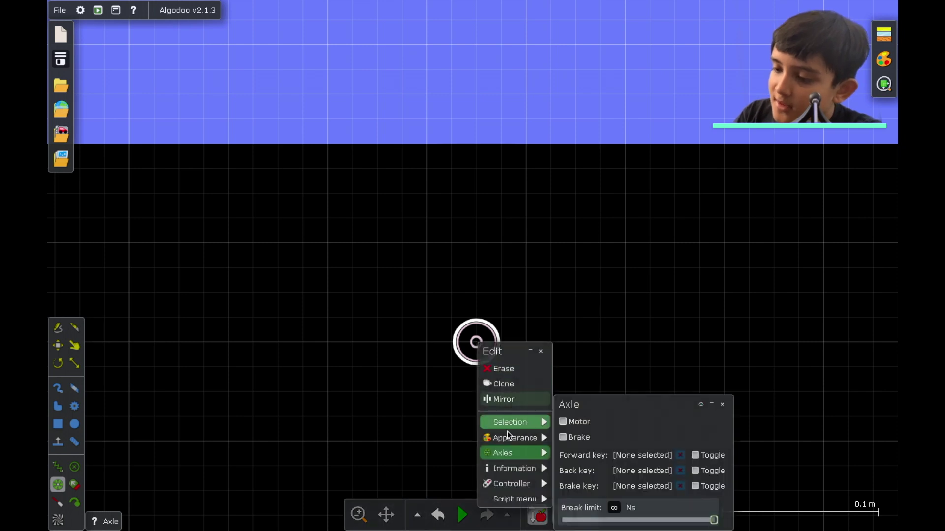
pyautogui.moveTo(514, 435)
pyautogui.moveTo(650, 469); pyautogui.dragTo(420, 437)
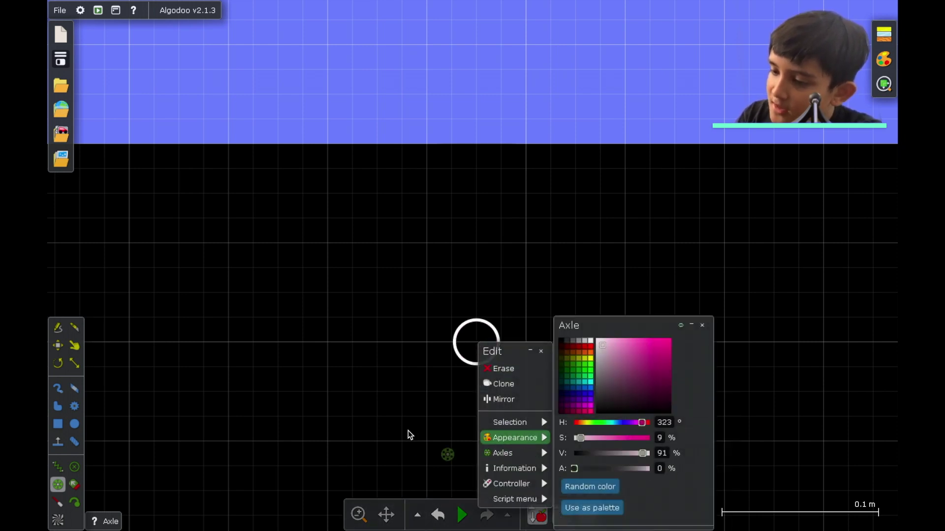
pyautogui.click(591, 127)
pyautogui.scroll(-4, 592, 126)
pyautogui.scroll(-5, 591, 126)
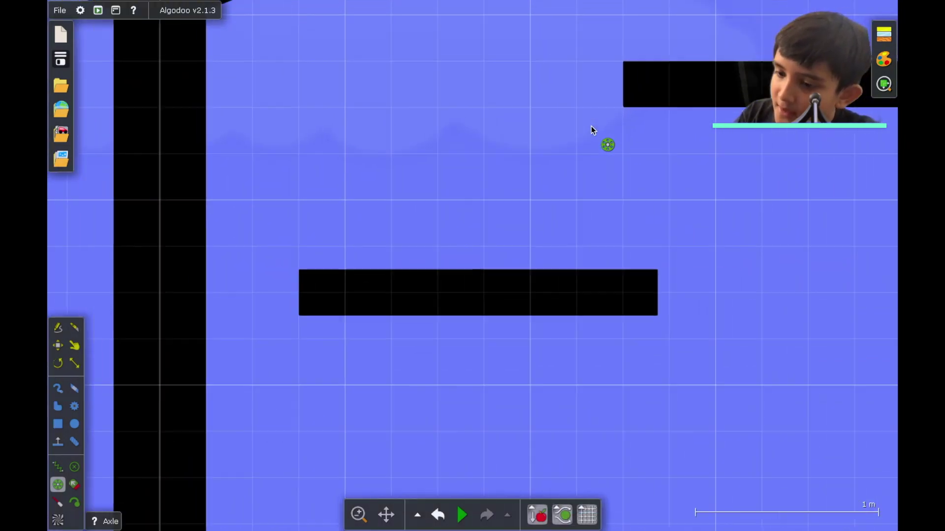
# Select both jointed arm segments and move them to the left side of the body, with the inner end on the body's centerline
pyautogui.click(58, 345)
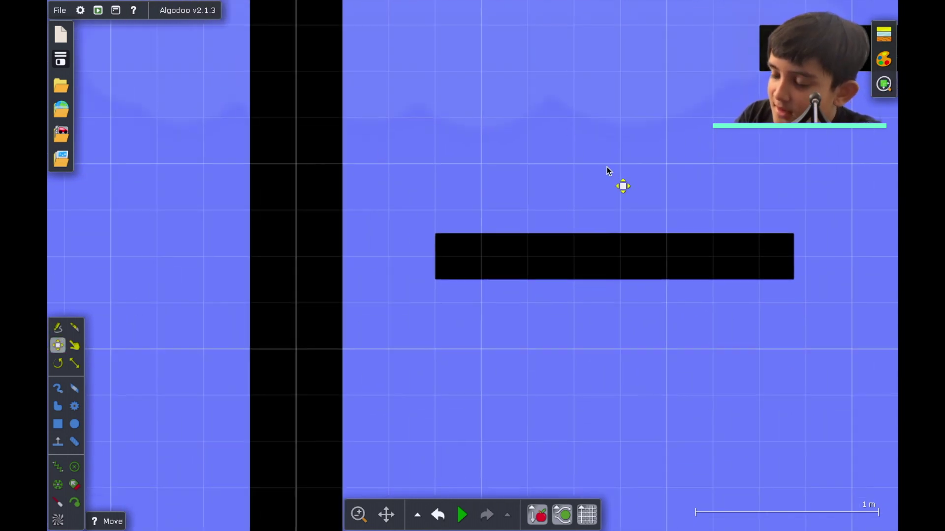
pyautogui.moveTo(499, 204); pyautogui.dragTo(419, 267)
pyautogui.scroll(-5, 757, 324)
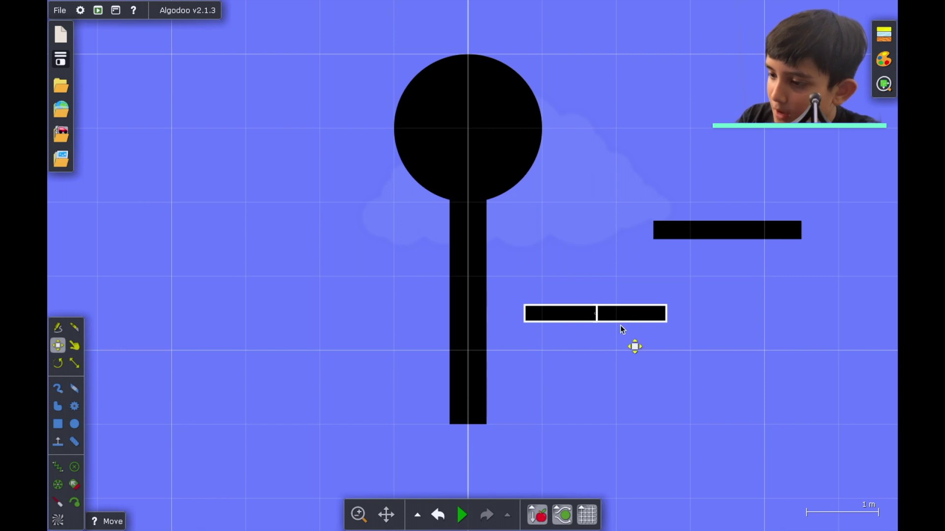
pyautogui.moveTo(597, 299); pyautogui.dragTo(424, 229)
# Shift the arm about 0.06 m left so its inner end sits just short of the body's centerline
pyautogui.scroll(10, 424, 230)
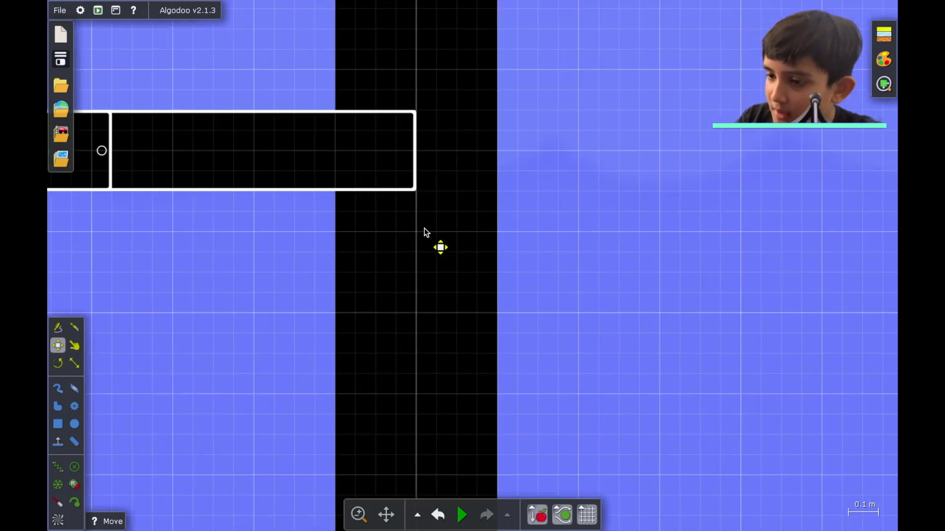
pyautogui.scroll(3, 424, 229)
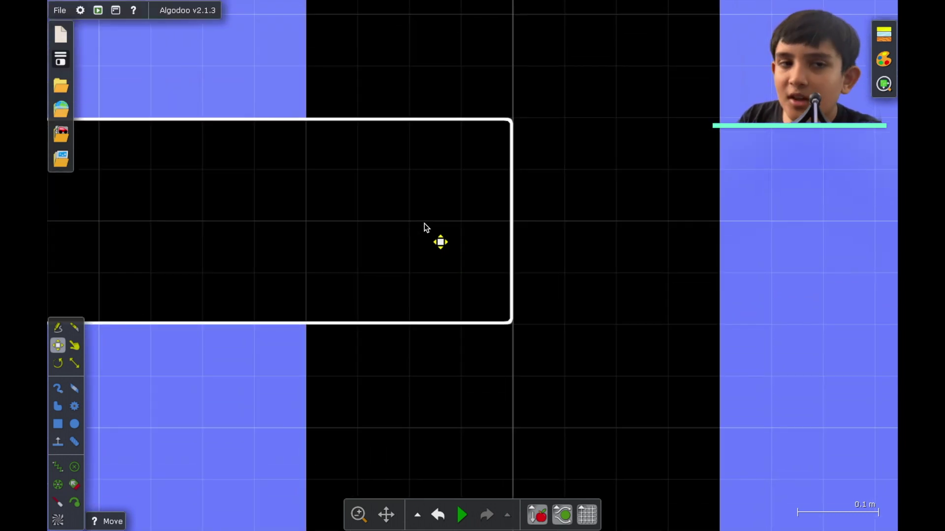
pyautogui.moveTo(404, 224); pyautogui.dragTo(373, 228)
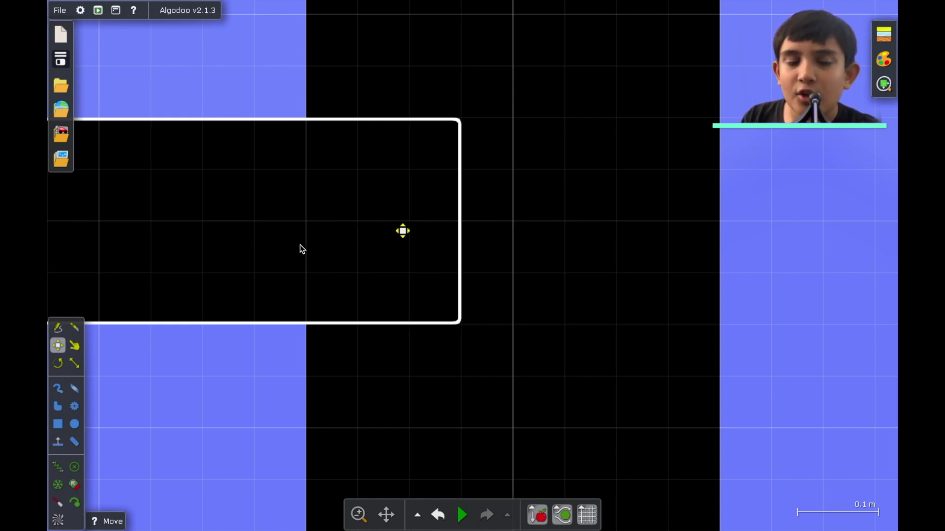
# Pin the left arm's inner end to the body with an Axle at mid-height and set the axle's alpha to 0%
pyautogui.hscroll(-7, 617, 220)
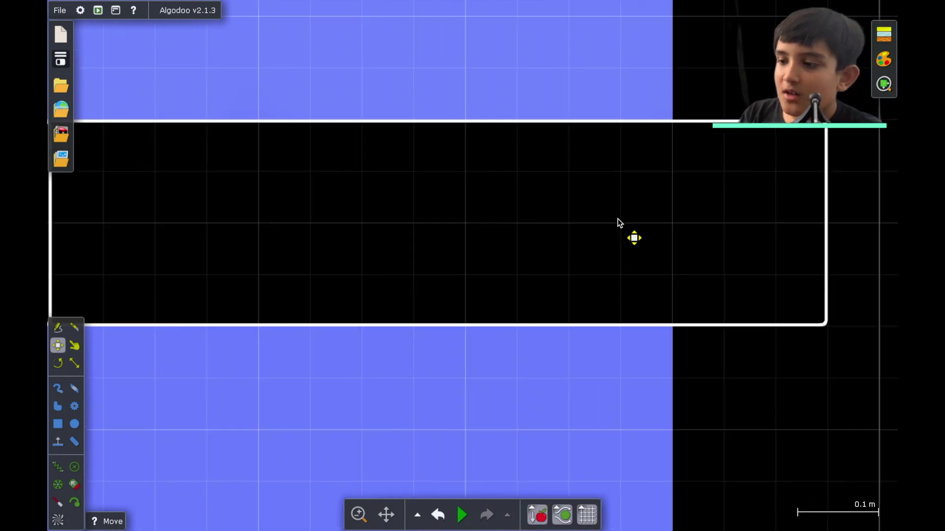
pyautogui.hscroll(3, 617, 219)
pyautogui.scroll(4, 382, 408)
pyautogui.hscroll(4, 382, 408)
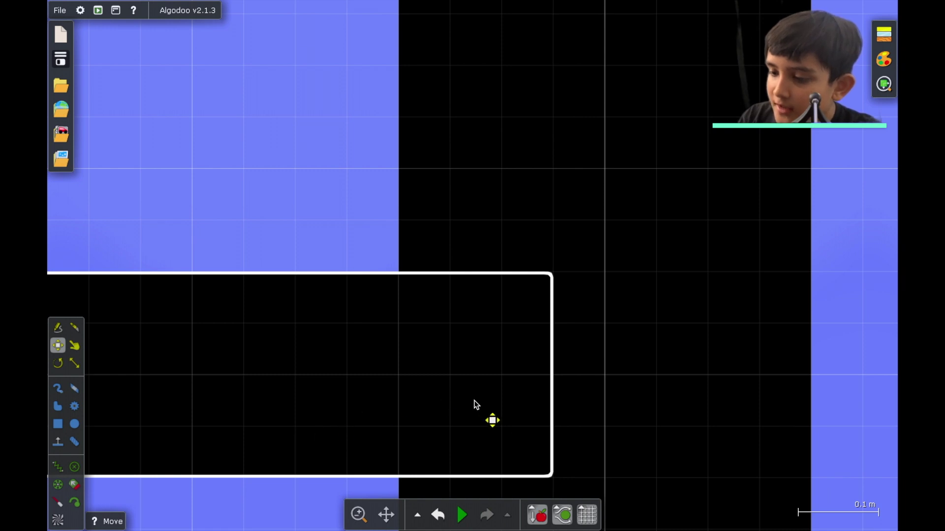
pyautogui.click(58, 485)
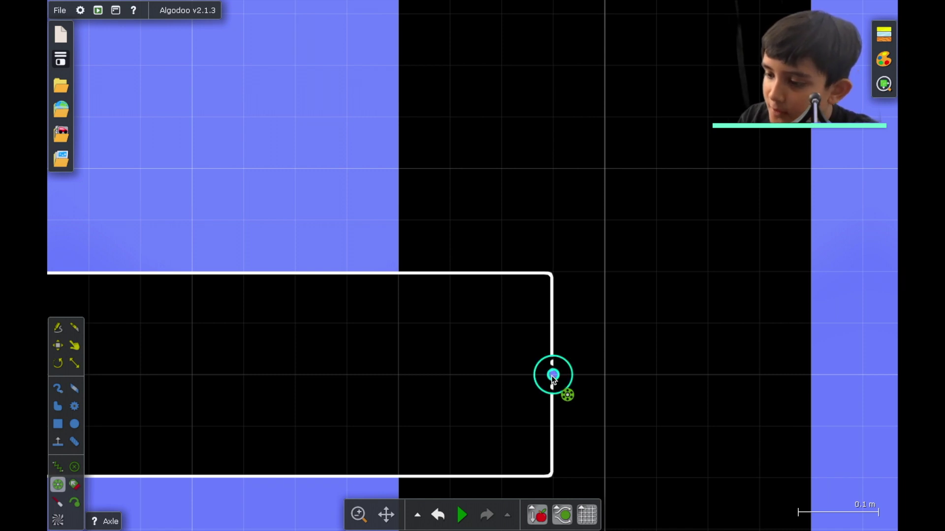
pyautogui.click(553, 376)
pyautogui.rightClick(553, 377)
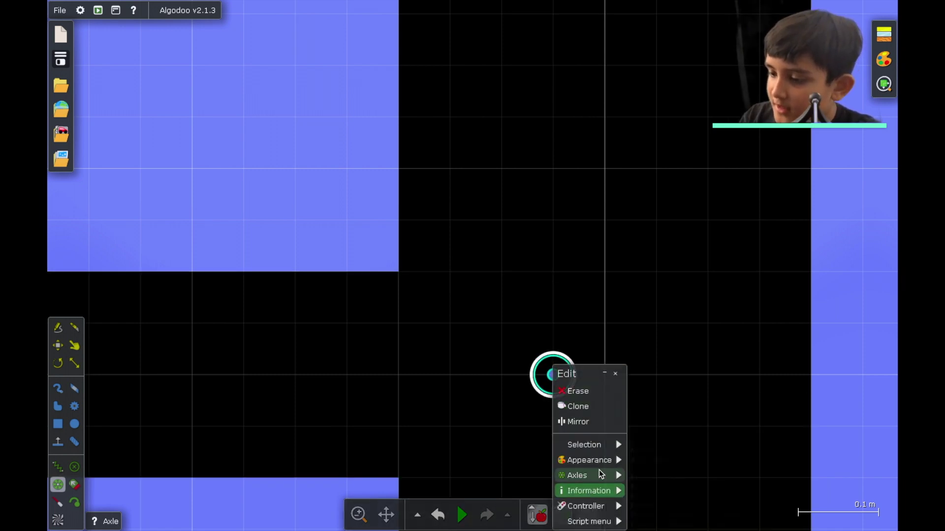
pyautogui.moveTo(591, 460)
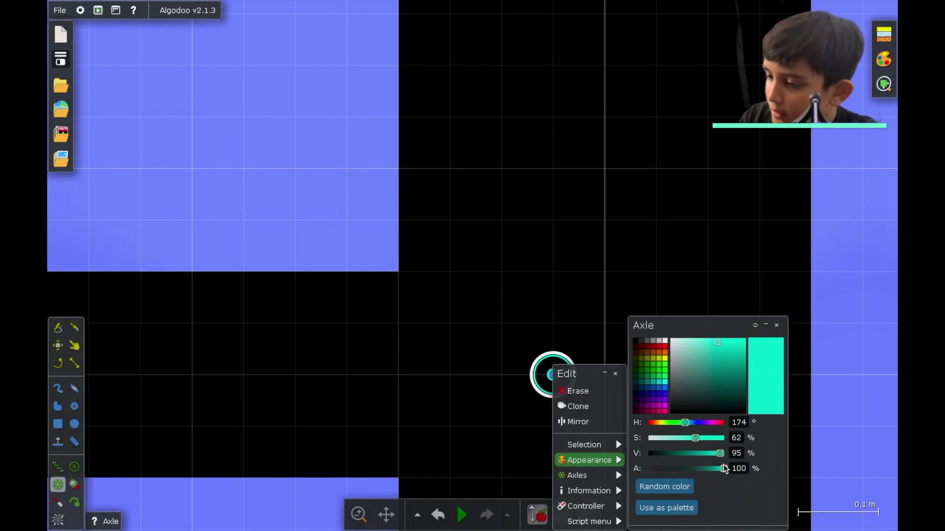
pyautogui.moveTo(723, 465); pyautogui.dragTo(370, 476)
pyautogui.scroll(-5, 244, 214)
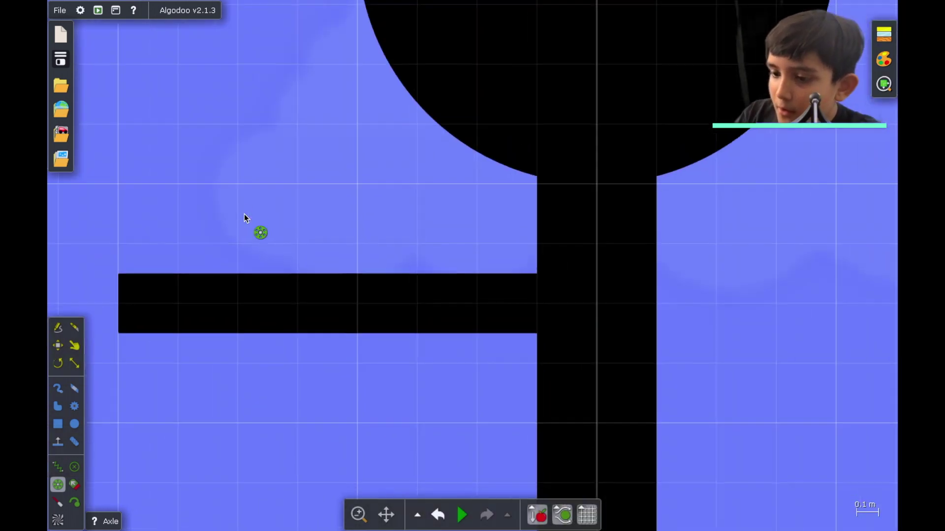
# Select the whole left arm with its axles, clone it, and mirror the clone
pyautogui.press('m')
pyautogui.moveTo(58, 189); pyautogui.dragTo(610, 389)
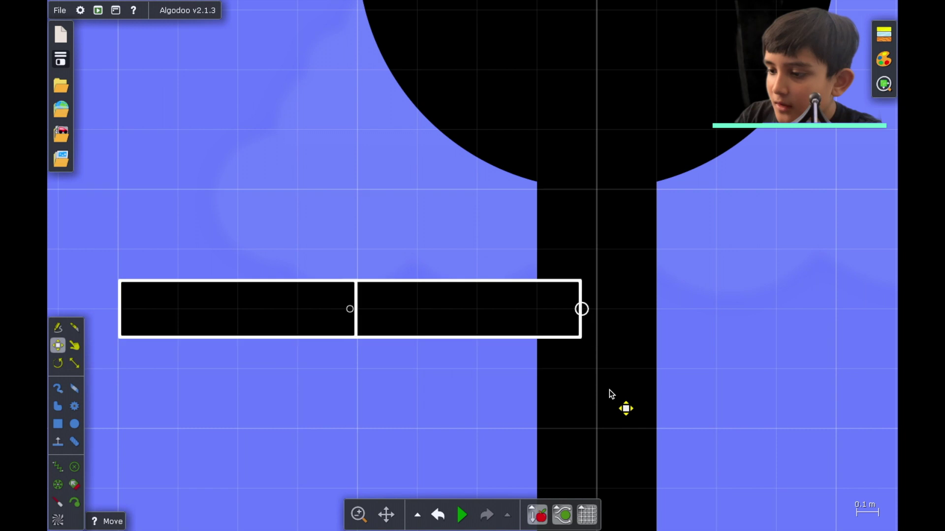
pyautogui.rightClick(521, 314)
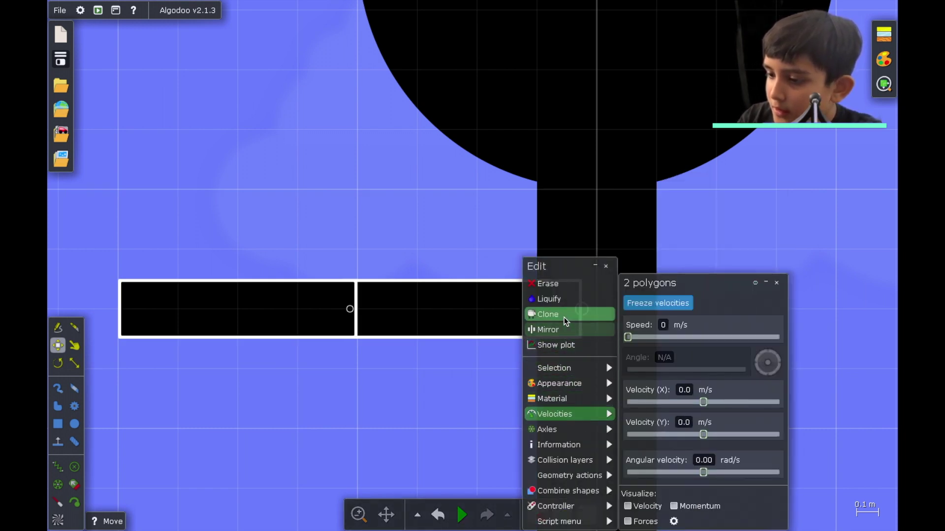
pyautogui.click(563, 314)
pyautogui.hscroll(4, 681, 339)
pyautogui.moveTo(555, 320); pyautogui.dragTo(666, 319)
pyautogui.rightClick(666, 320)
pyautogui.click(692, 330)
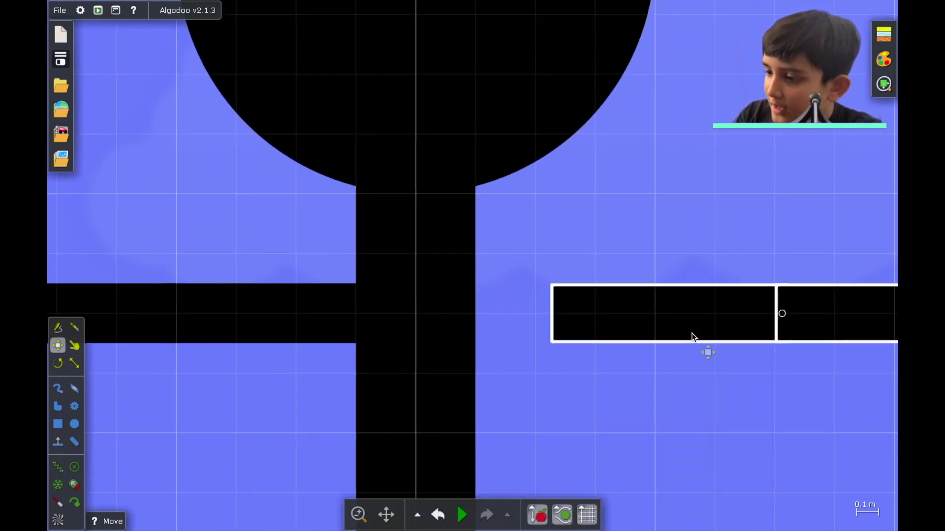
# Move the mirrored arm onto the body's right side, with its inner end about 0.06 m right of the body's centerline
pyautogui.moveTo(703, 325); pyautogui.dragTo(417, 321)
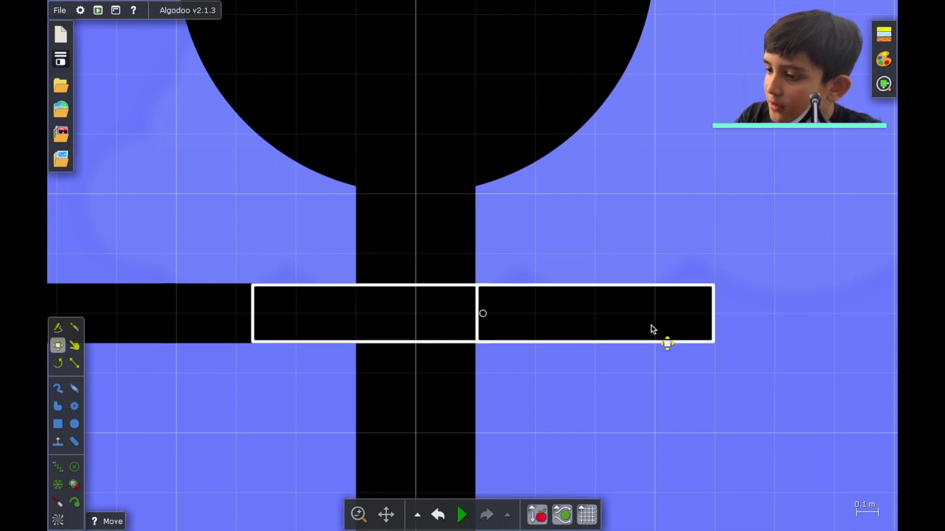
pyautogui.moveTo(616, 320); pyautogui.dragTo(534, 320)
pyautogui.hscroll(7, 535, 320)
pyautogui.moveTo(299, 366); pyautogui.dragTo(566, 359)
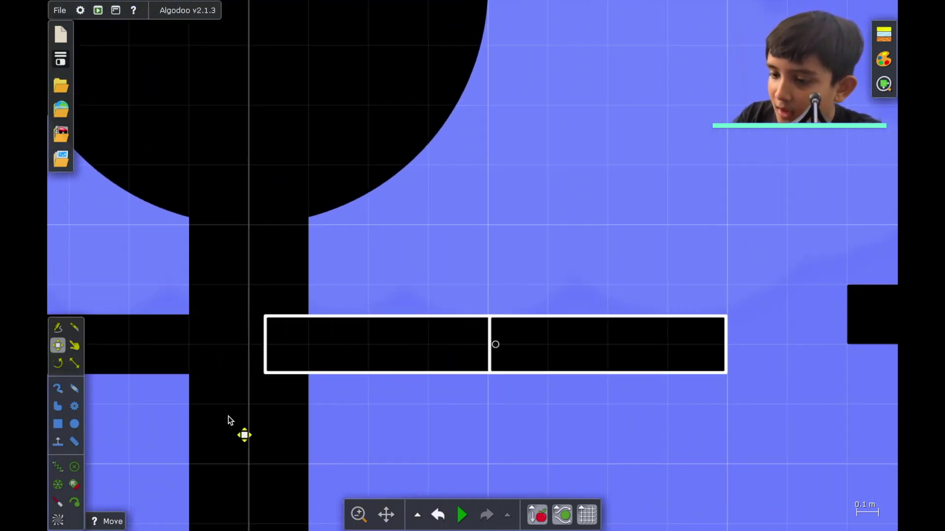
pyautogui.scroll(4, 228, 418)
pyautogui.hscroll(-6, 711, 130)
pyautogui.hscroll(6, 710, 130)
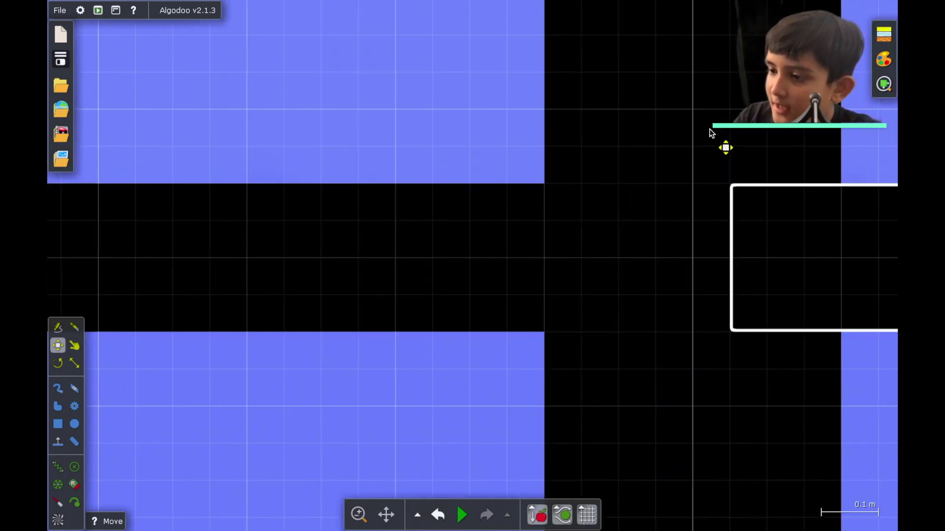
pyautogui.click(698, 149)
pyautogui.scroll(3, 584, 332)
pyautogui.click(837, 290)
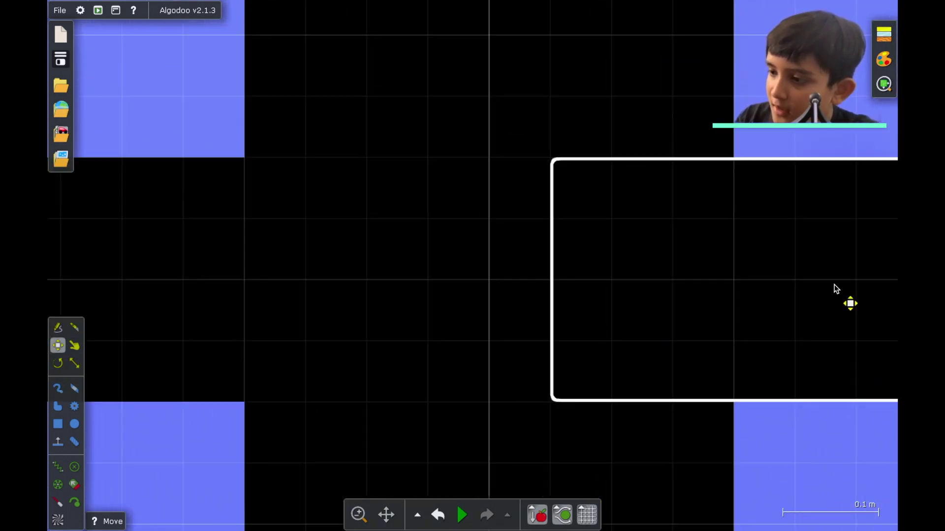
# Attach the right arm's inner end to the body with an Axle, set the axle's alpha to 0%, and clear the selection
pyautogui.click(58, 485)
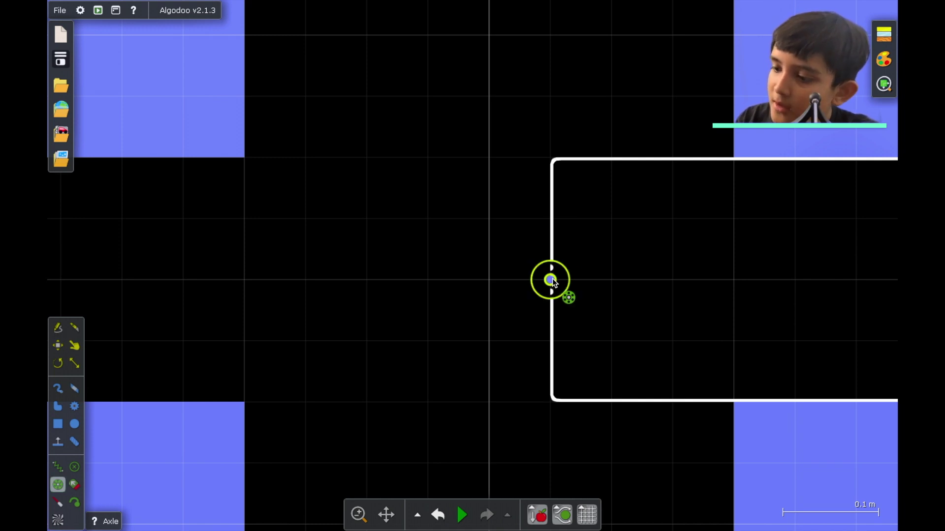
pyautogui.rightClick(552, 282)
pyautogui.moveTo(609, 392)
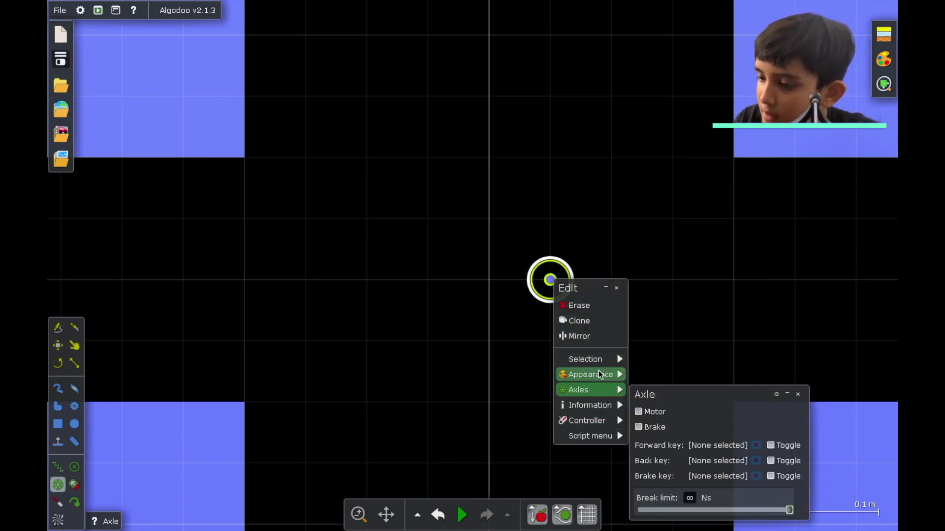
pyautogui.moveTo(597, 370)
pyautogui.moveTo(723, 468); pyautogui.dragTo(435, 466)
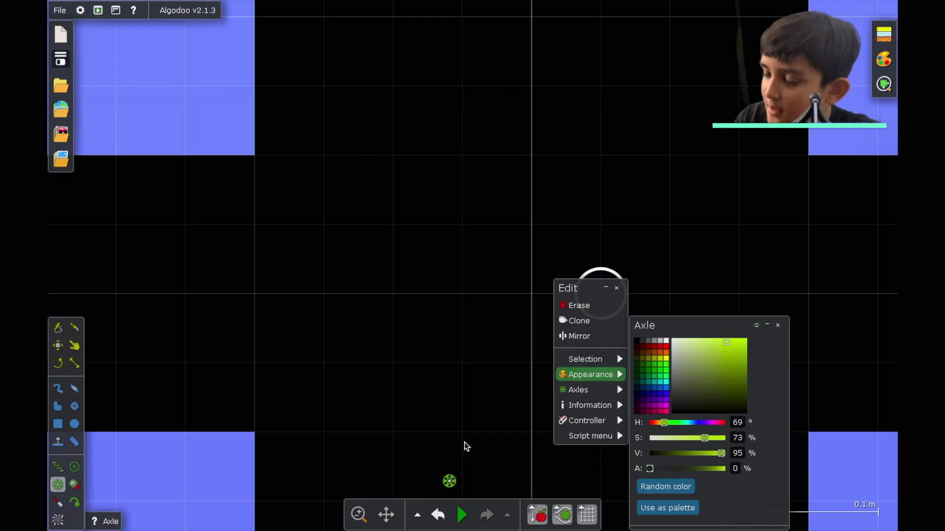
pyautogui.click(846, 105)
pyautogui.scroll(-10, 846, 105)
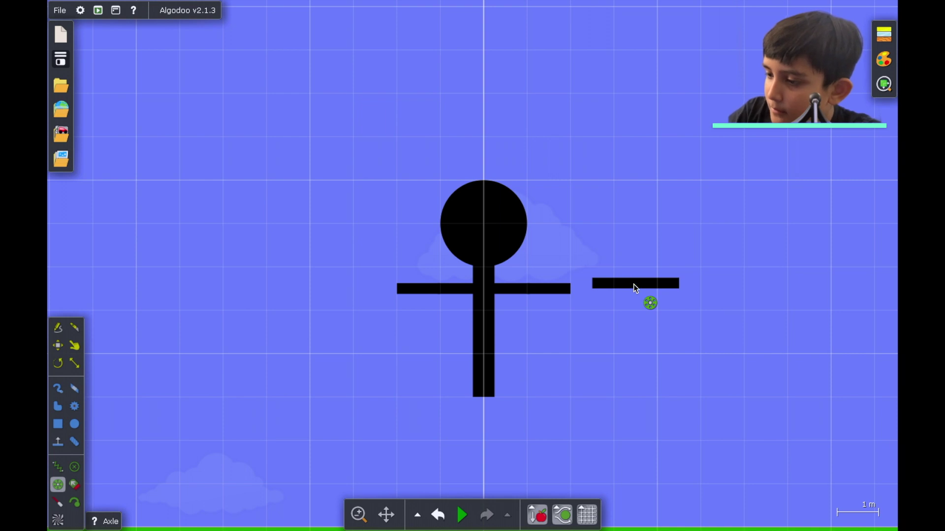
# Delete the leftover arm piece to the right of the figure and briefly run the simulation to test the arm joints
pyautogui.click(57, 346)
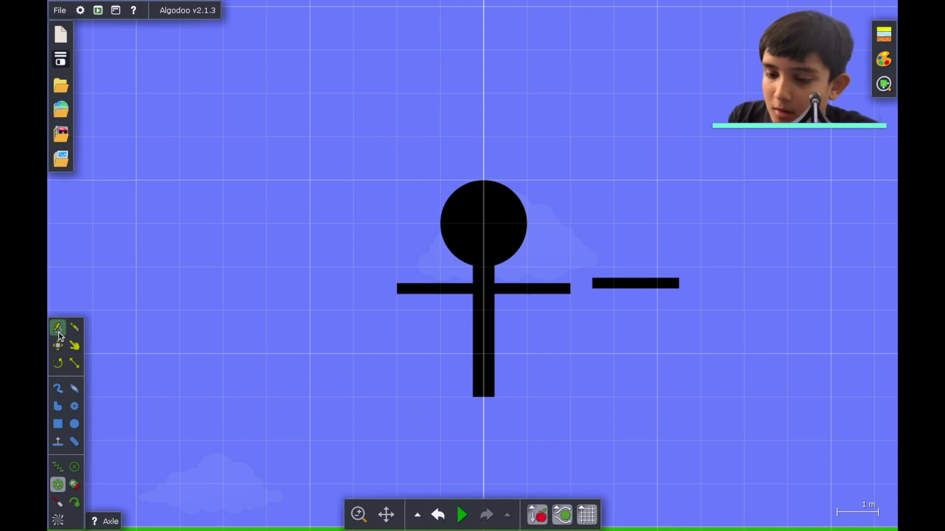
pyautogui.click(625, 283)
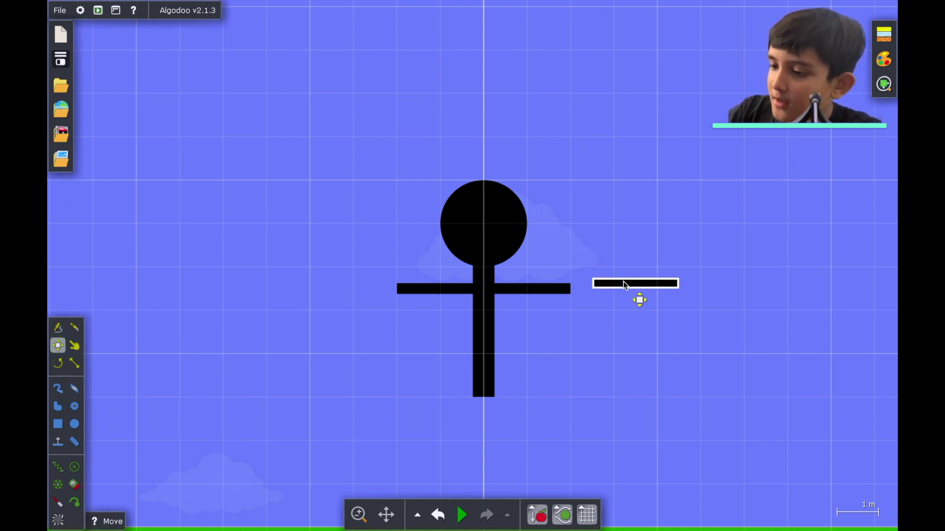
pyautogui.press('Delete')
pyautogui.click(462, 515)
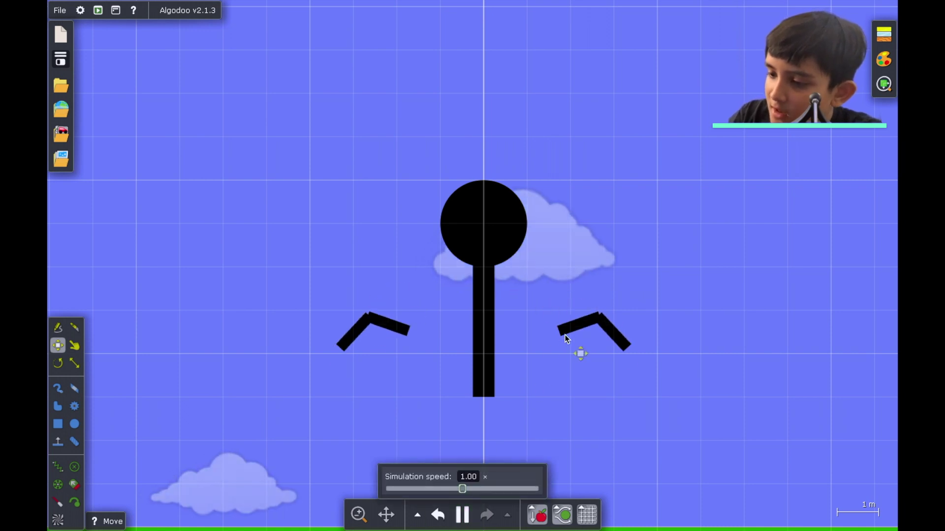
pyautogui.press('space')
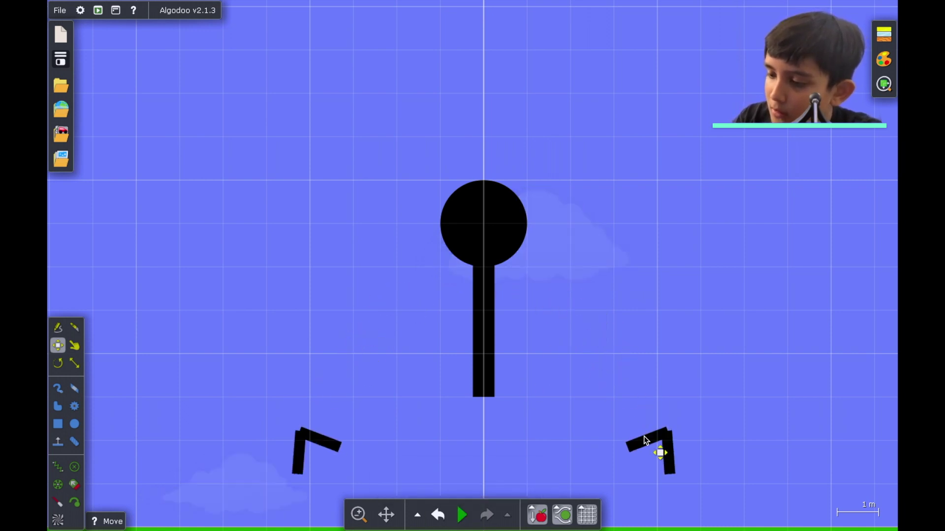
# Shift the right shoulder axle about 0.06 m outward so it sits inside the arm rather than on its edge
pyautogui.scroll(6, 644, 437)
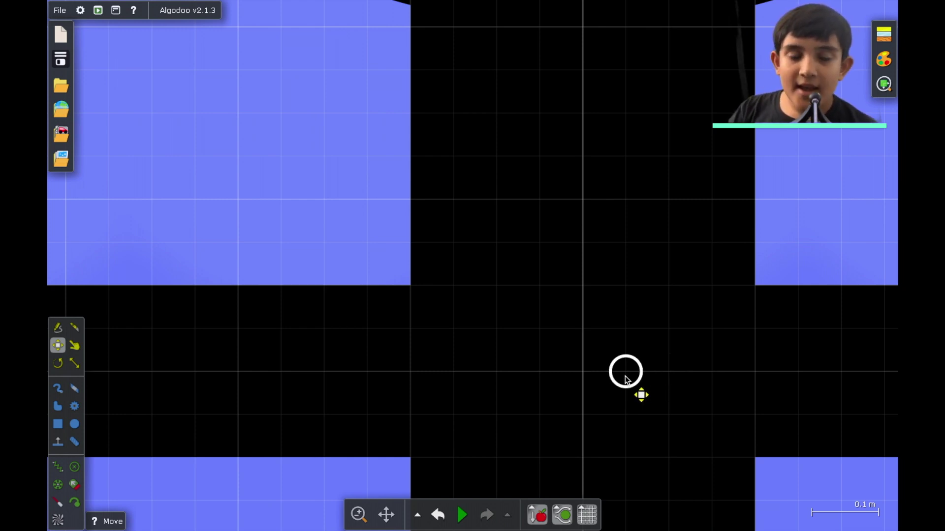
pyautogui.moveTo(626, 378); pyautogui.dragTo(669, 379)
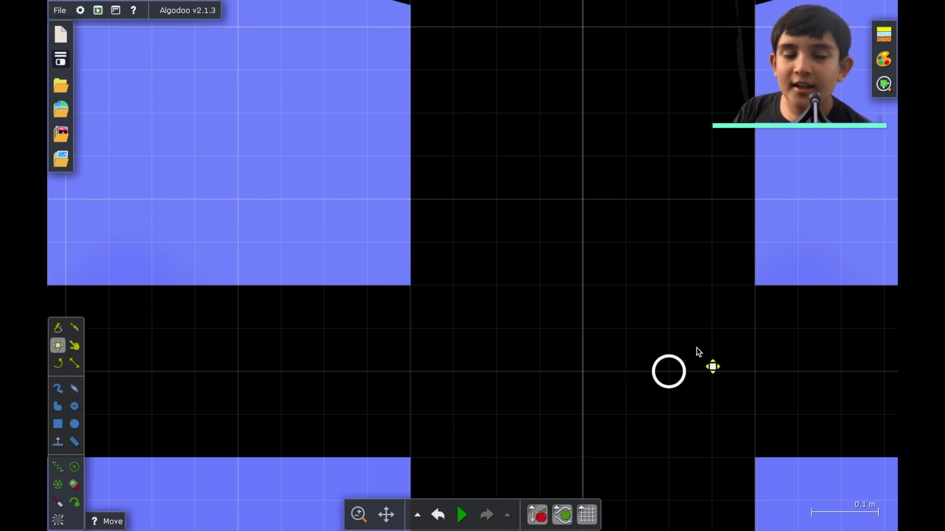
pyautogui.scroll(-5, 773, 236)
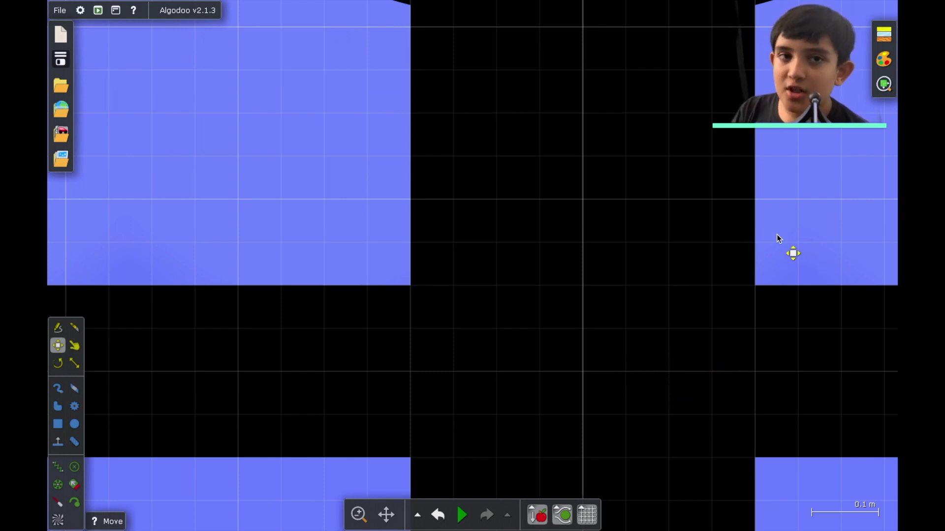
# Run the simulation to test the arm joints, then pause it and undo the run
pyautogui.scroll(-4, 813, 219)
pyautogui.press('space')
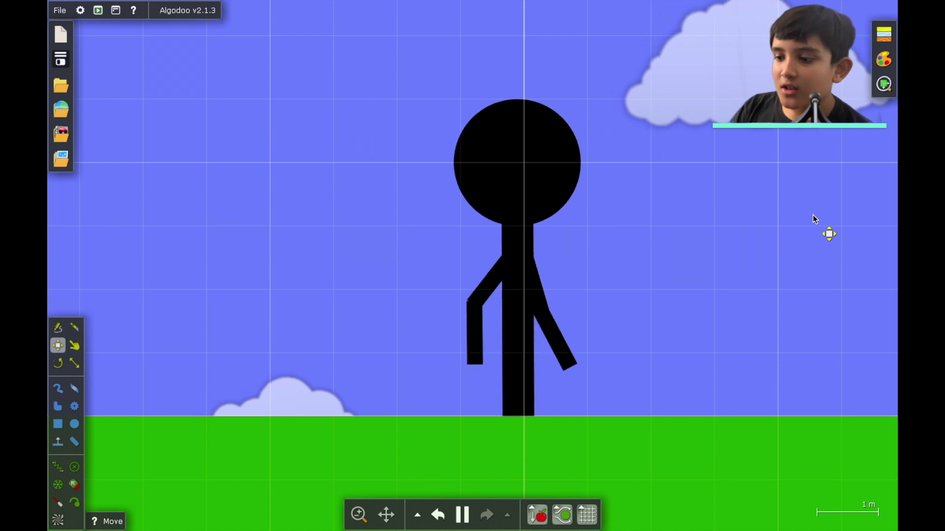
pyautogui.press('space')
pyautogui.hotkey('ctrl', 'z')
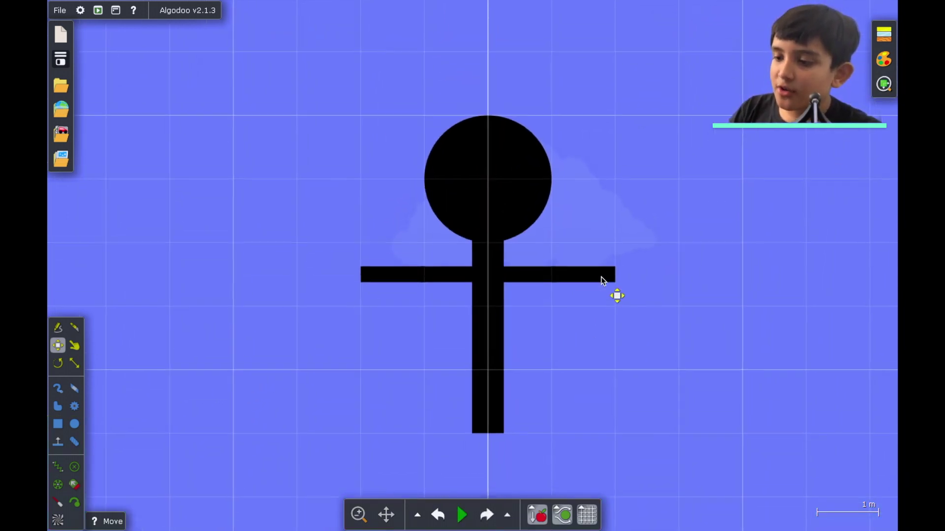
# Copy both arms with their axles and place the duplicates as legs, flush with the lower end of the body
pyautogui.click(57, 340)
pyautogui.moveTo(231, 256); pyautogui.dragTo(692, 364)
pyautogui.hotkey('ctrl', 'c')
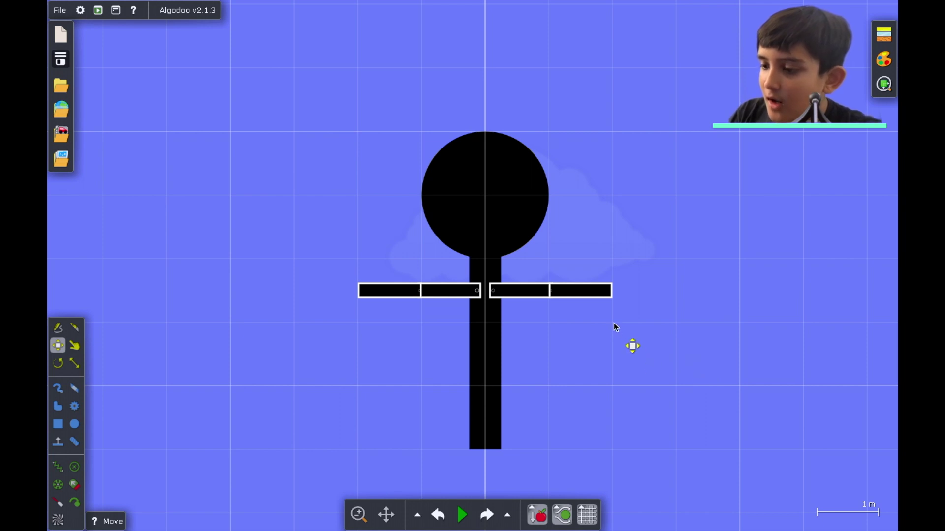
pyautogui.hotkey('ctrl', 'v')
pyautogui.moveTo(656, 359); pyautogui.dragTo(549, 443)
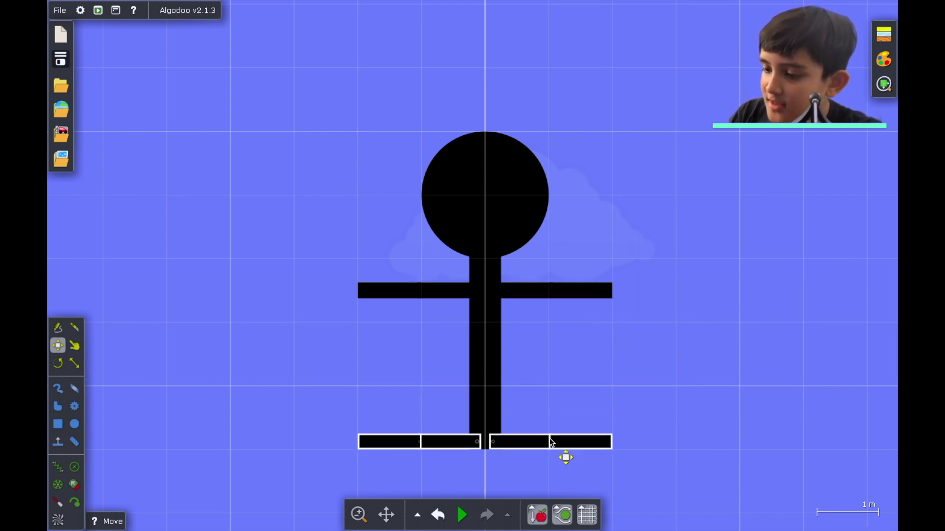
pyautogui.click(650, 429)
# Run the simulation and pull the finished ragdoll around by its head with the Drag tool
pyautogui.press('space')
pyautogui.scroll(-3, 649, 429)
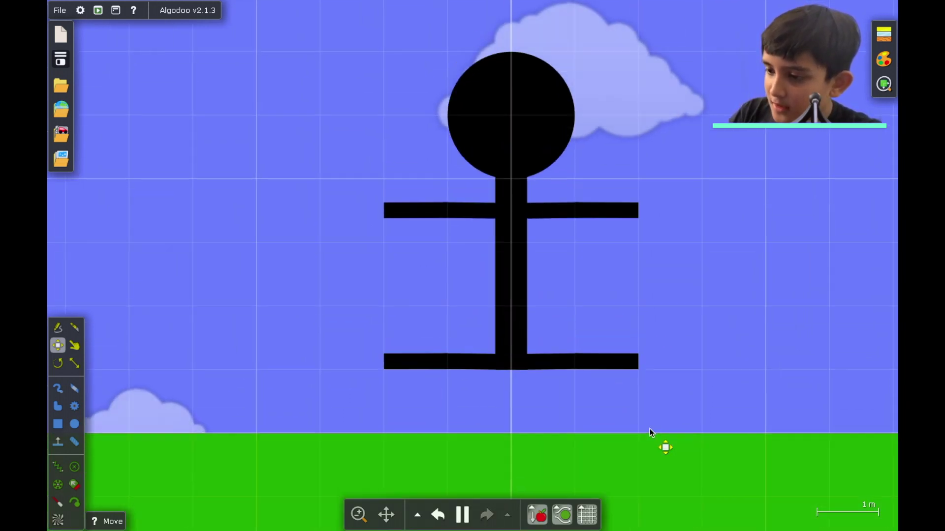
pyautogui.scroll(-3, 649, 430)
pyautogui.scroll(-3, 648, 430)
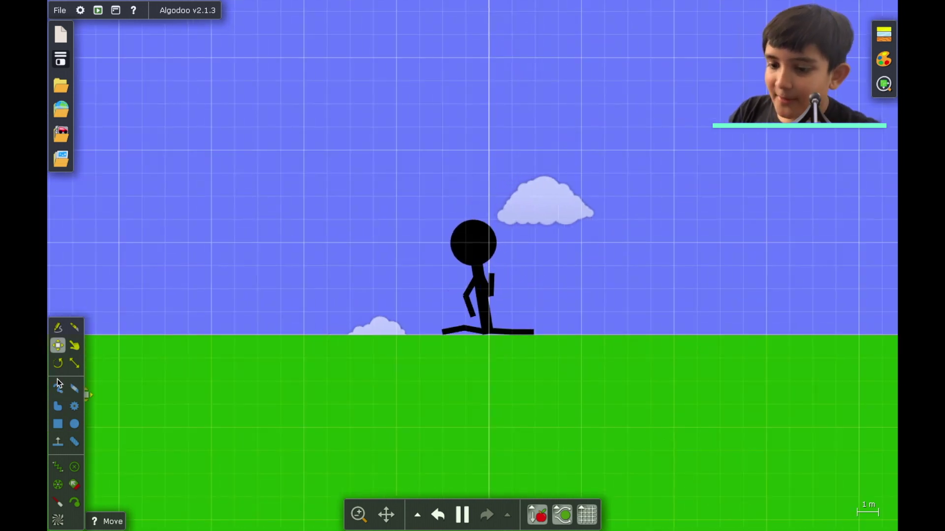
pyautogui.click(73, 348)
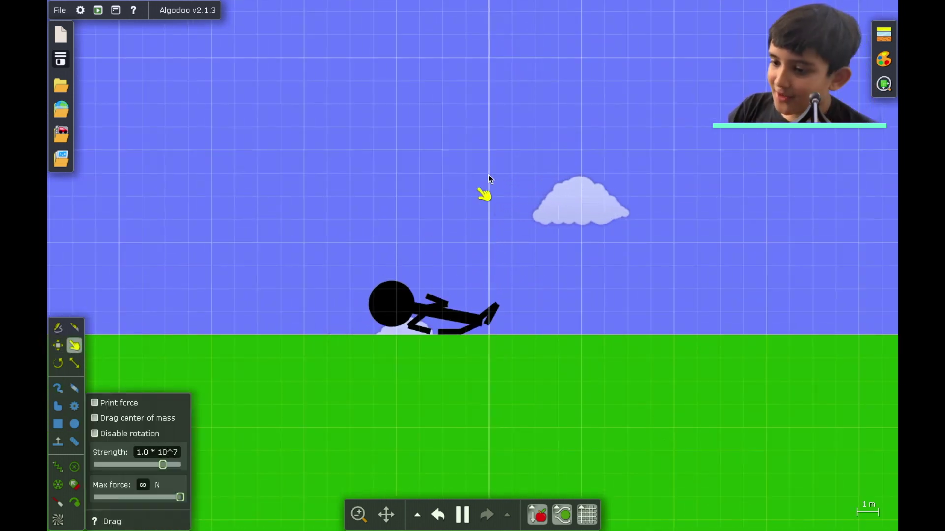
pyautogui.moveTo(389, 318); pyautogui.dragTo(416, 342)
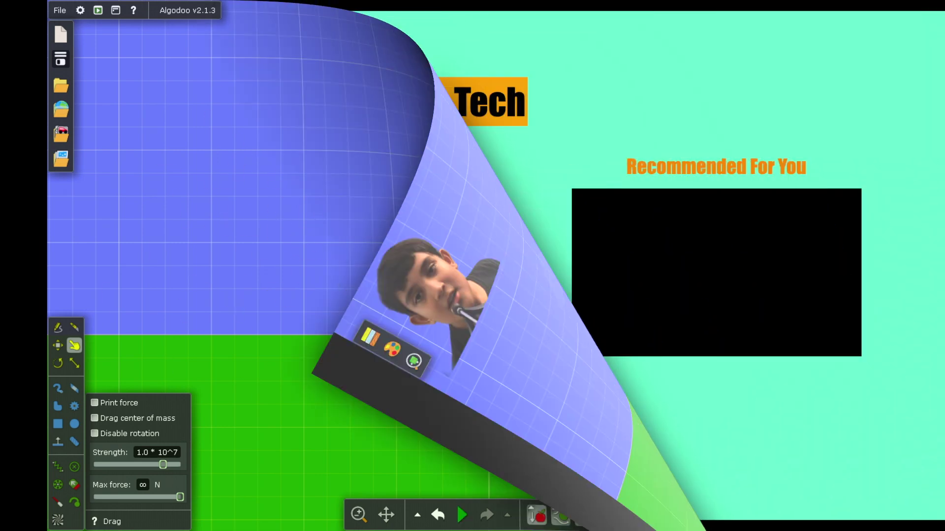